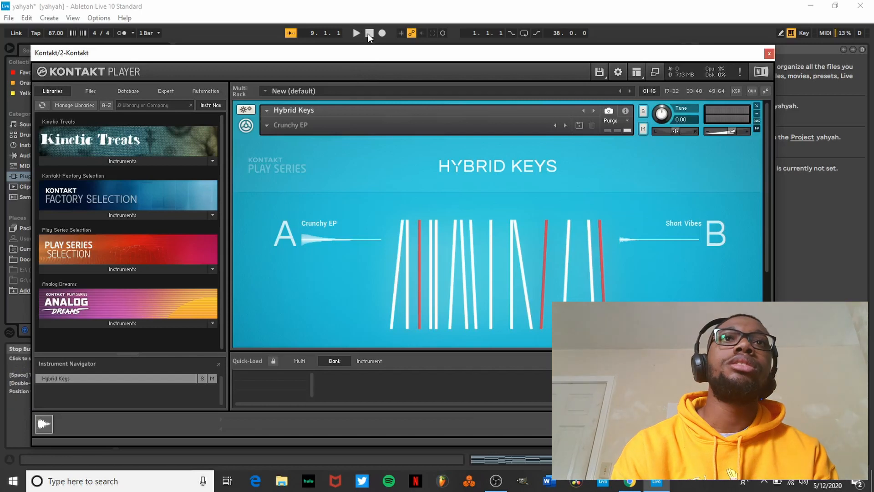
# Restart playback of the song from the beginning and close the Kontakt plug-in window.
pyautogui.click(368, 34)
pyautogui.click(356, 33)
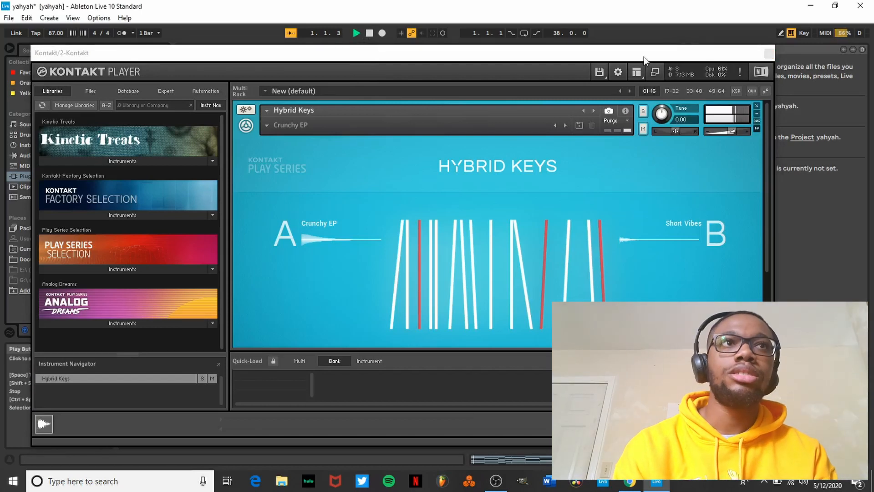
pyautogui.click(769, 54)
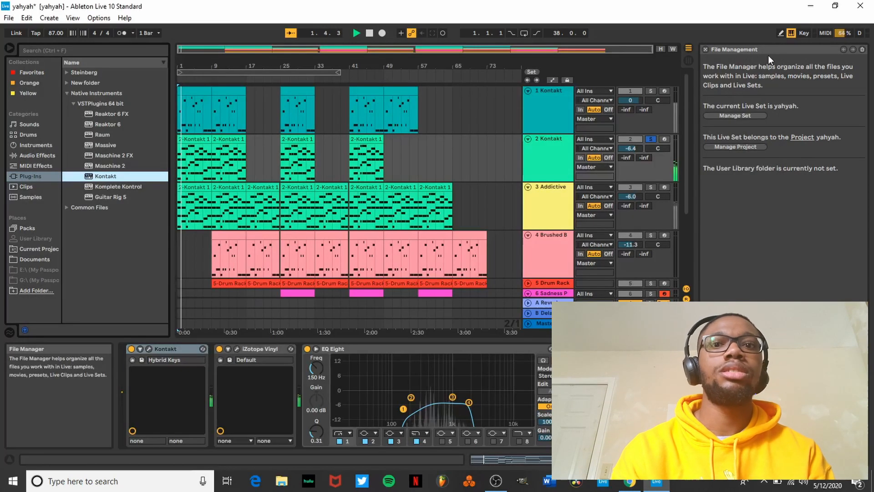
# Raise the system volume to 100.
pyautogui.press('XF86AudioRaiseVolume')
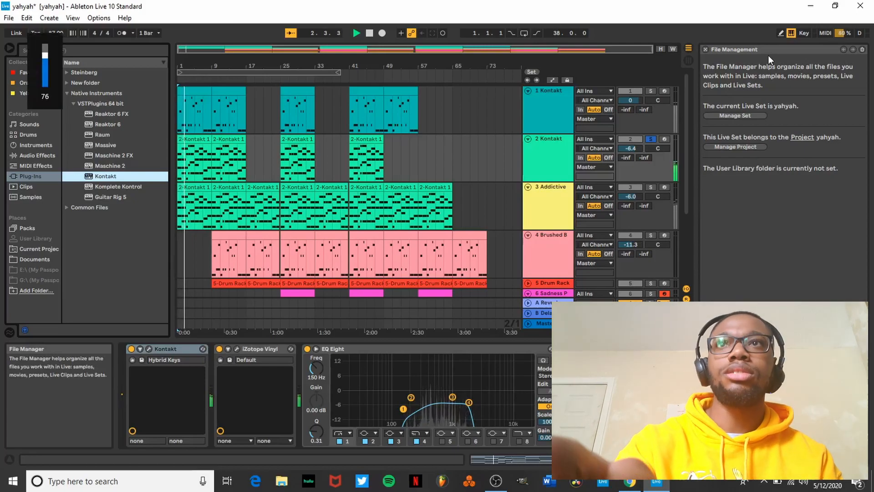
pyautogui.press('XF86AudioRaiseVolume')
pyautogui.press('XF86AudioRaiseVolume')
pyautogui.press('XF86AudioRaiseVolume')
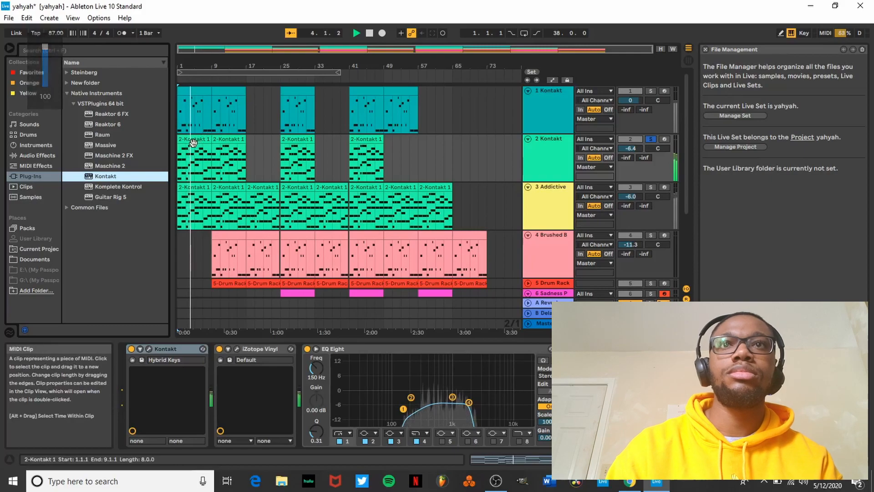
# Examine the MIDI notes of the first clip on the 2 Kontakt track in an enlarged note editor.
pyautogui.doubleClick(194, 159)
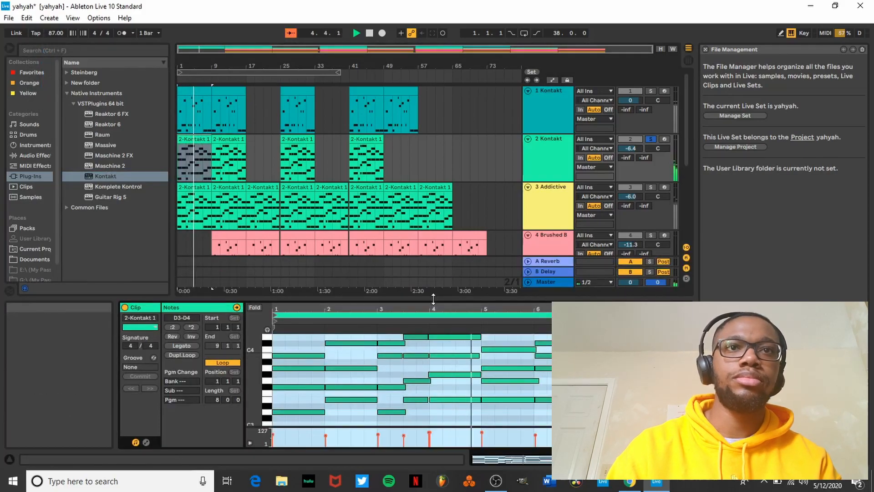
pyautogui.moveTo(447, 299); pyautogui.dragTo(448, 159)
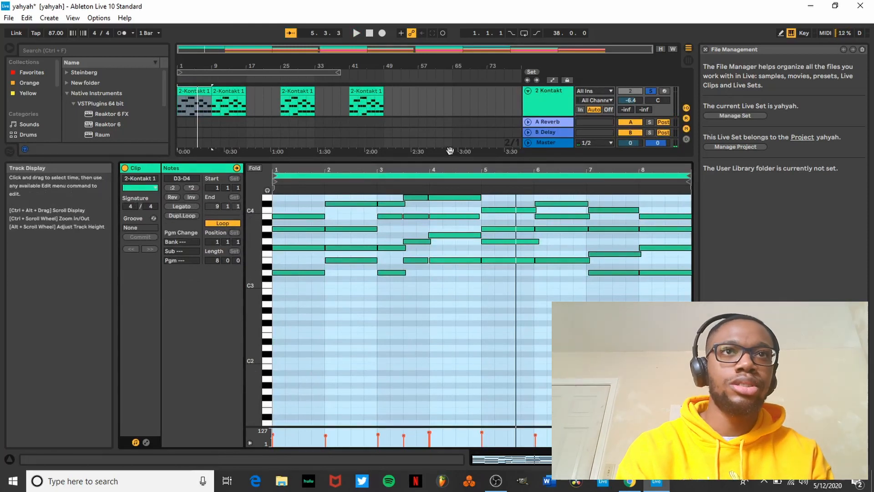
pyautogui.moveTo(444, 158); pyautogui.dragTo(366, 297)
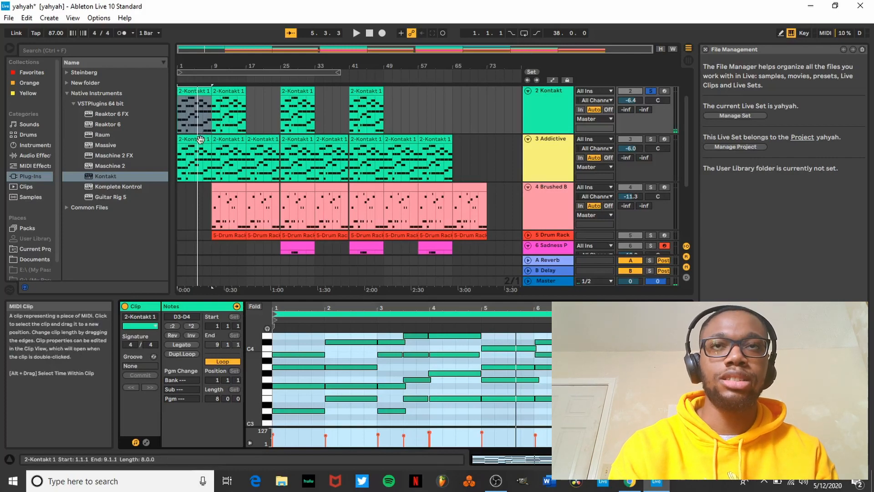
# Show the 3 Addictive track's devices and view the Addictive Keys instrument in its plug-in window.
pyautogui.click(564, 146)
pyautogui.doubleClick(551, 136)
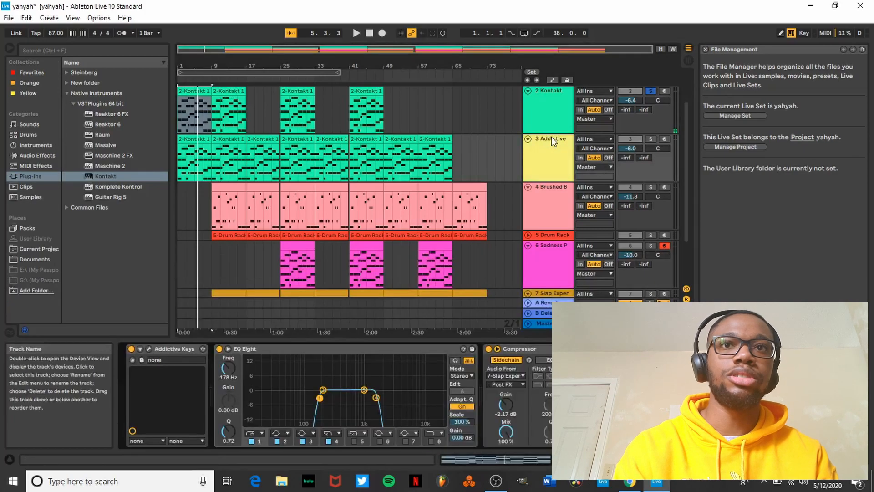
pyautogui.click(150, 349)
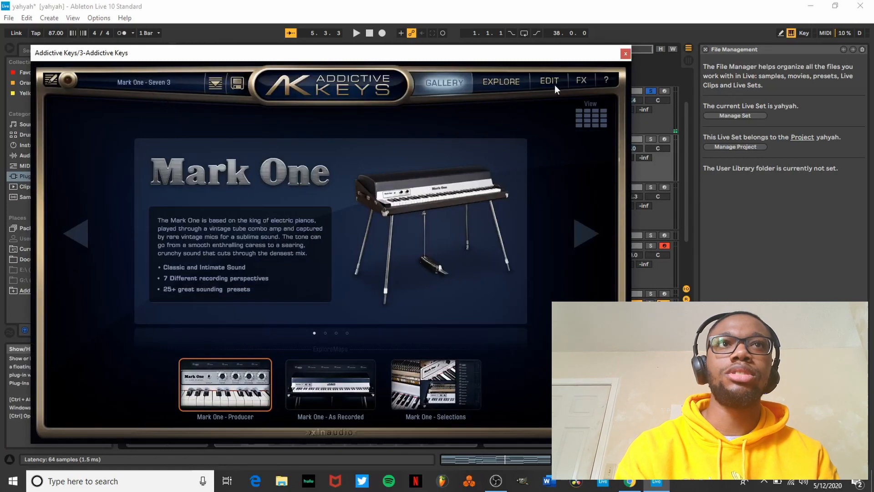
pyautogui.click(627, 53)
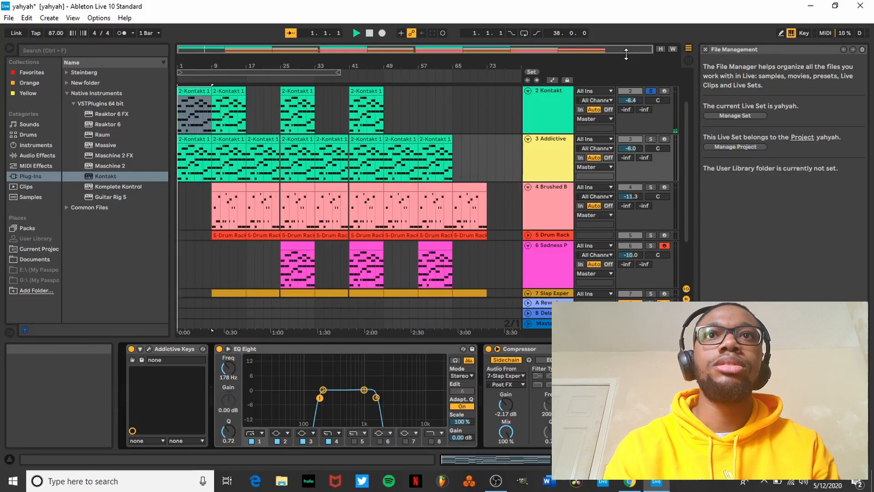
# Listen to the 3 Addictive track soloed from the start, then unsolo it and stop playback.
pyautogui.press('space')
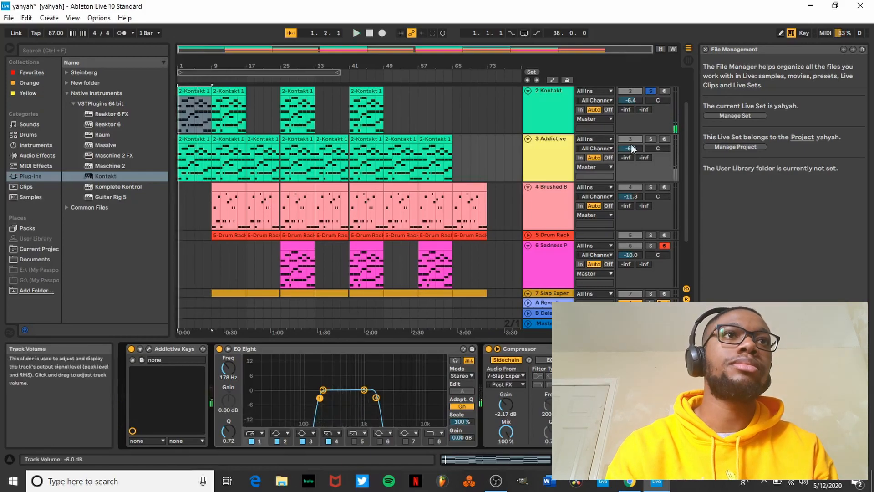
pyautogui.click(648, 141)
pyautogui.press('space')
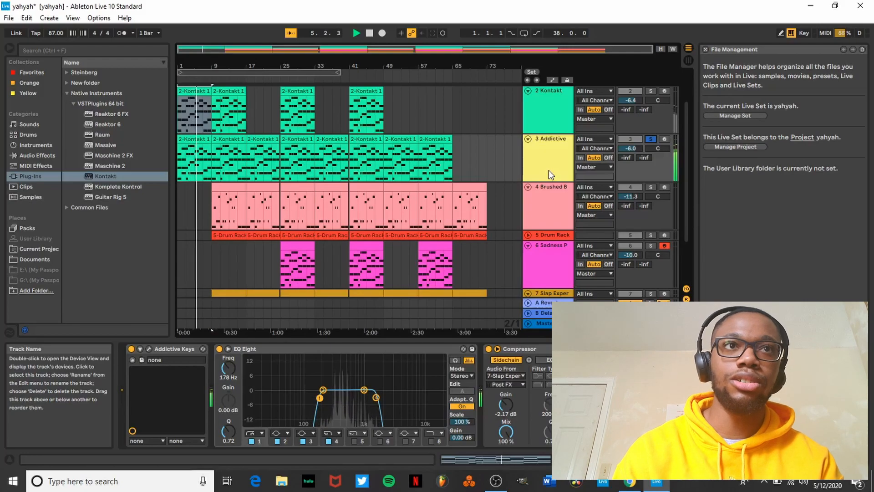
pyautogui.click(650, 140)
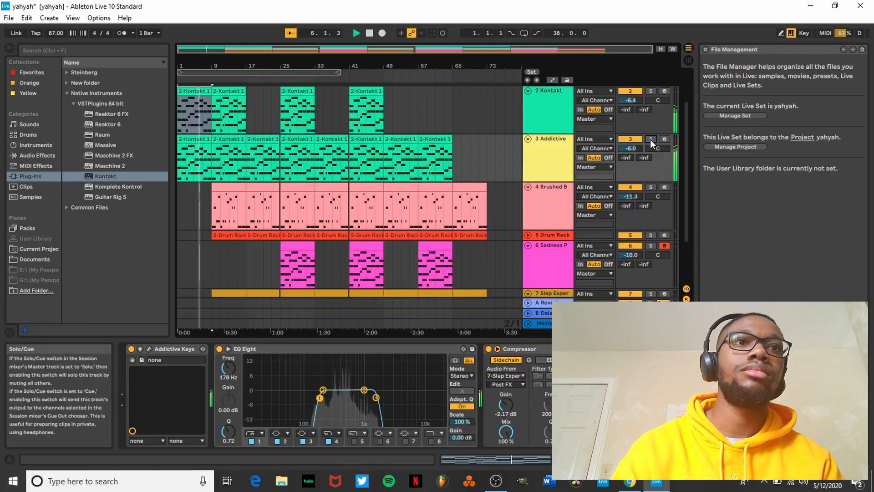
pyautogui.press('space')
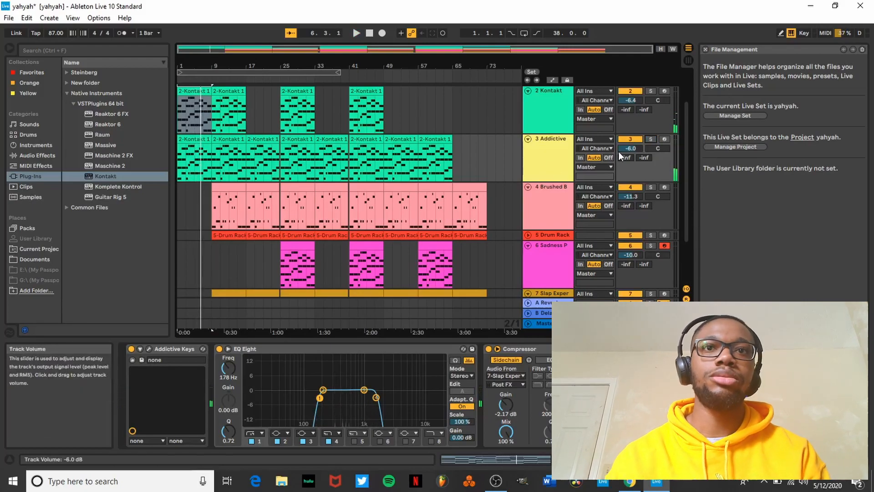
# Deactivate the EQ Eight, Compressor and Tops Off & Crunch effects on the 3 Addictive track.
pyautogui.click(219, 349)
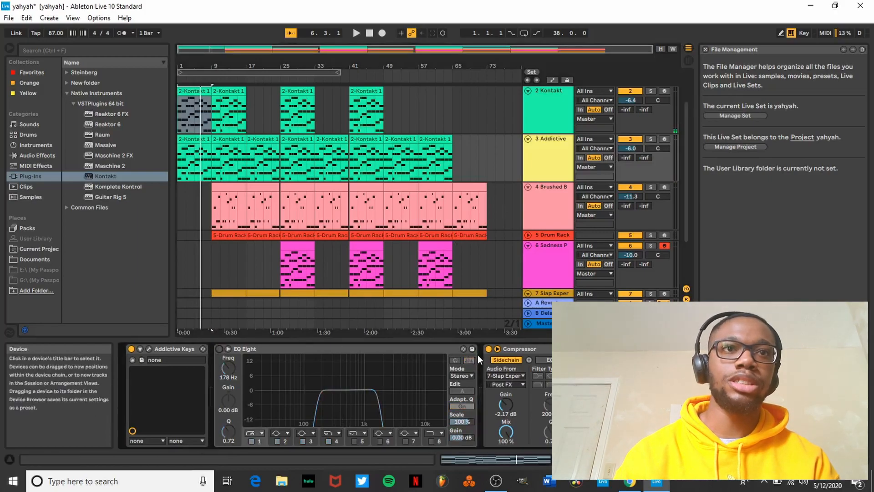
pyautogui.click(489, 349)
pyautogui.scroll(-5, 529, 368)
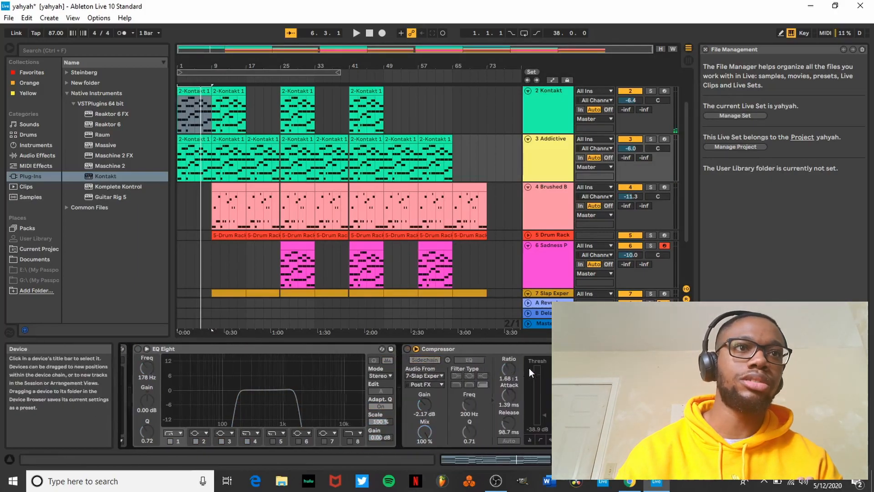
pyautogui.scroll(-5, 529, 368)
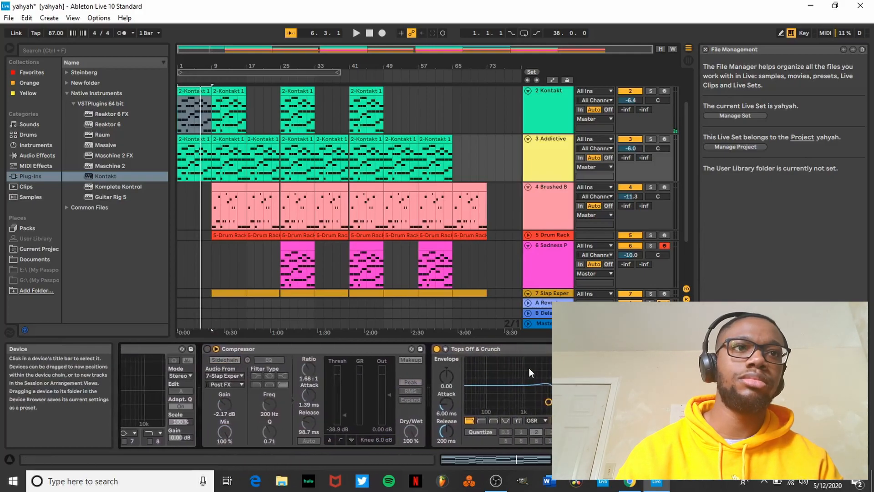
pyautogui.click(432, 349)
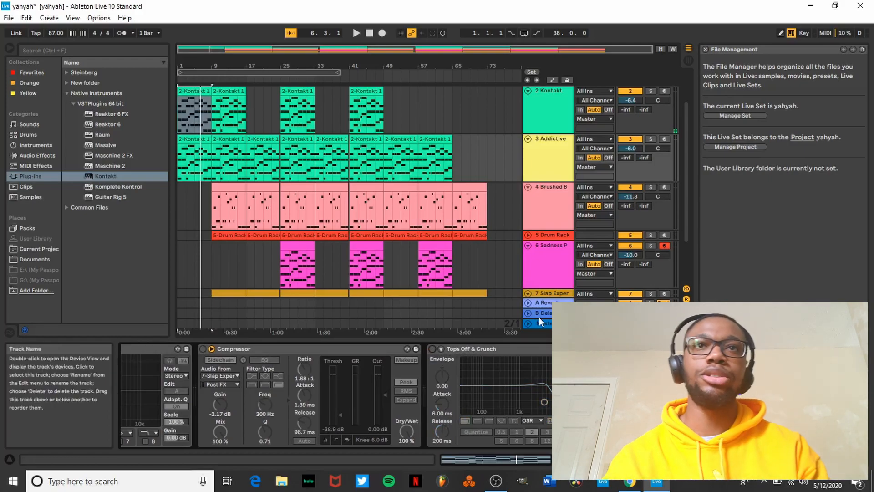
# Solo the 3 Addictive track during playback while reactivating its Tops Off & Crunch, Compressor and EQ Eight effects.
pyautogui.click(559, 145)
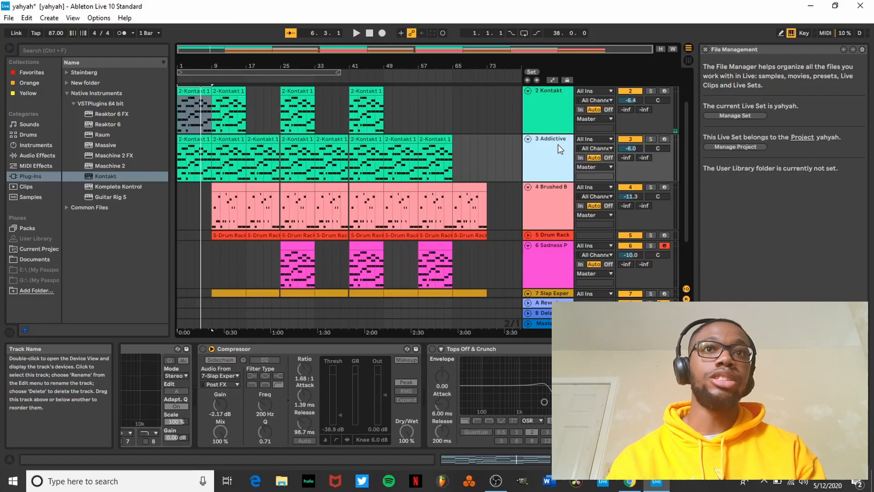
pyautogui.press('space')
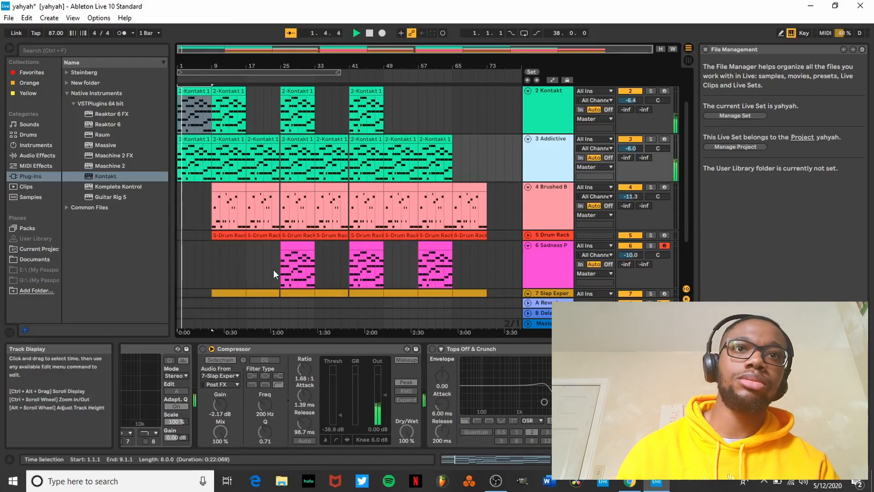
pyautogui.click(425, 408)
pyautogui.hscroll(-3, 425, 408)
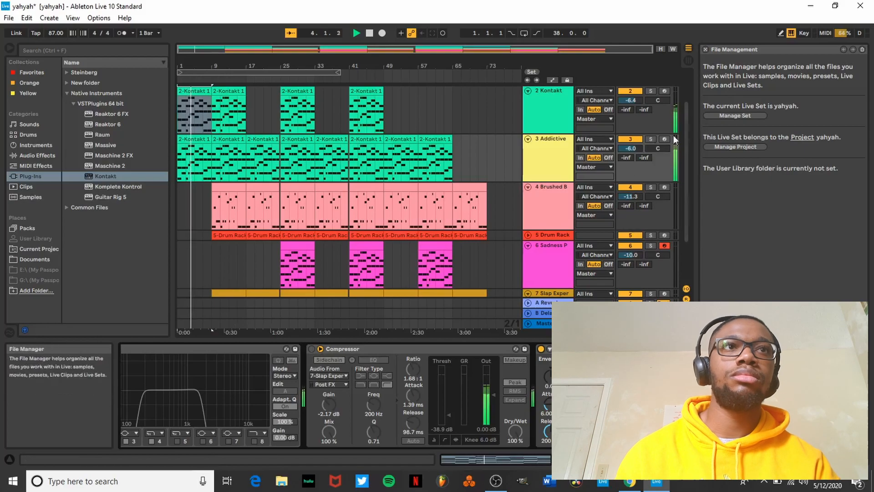
pyautogui.click(651, 139)
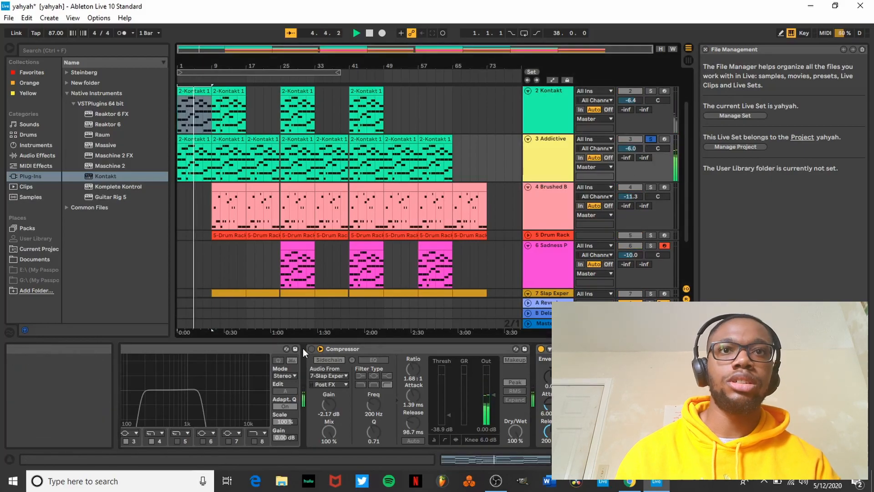
pyautogui.scroll(3, 267, 361)
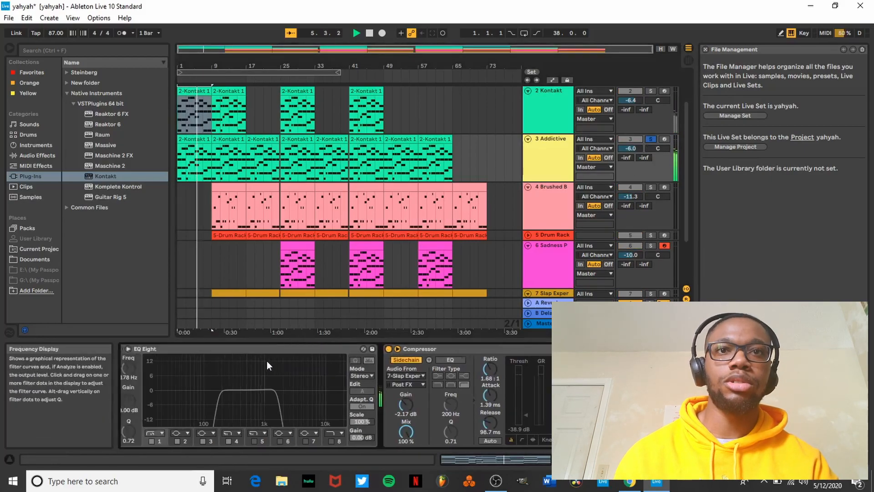
pyautogui.scroll(2, 267, 360)
pyautogui.click(147, 350)
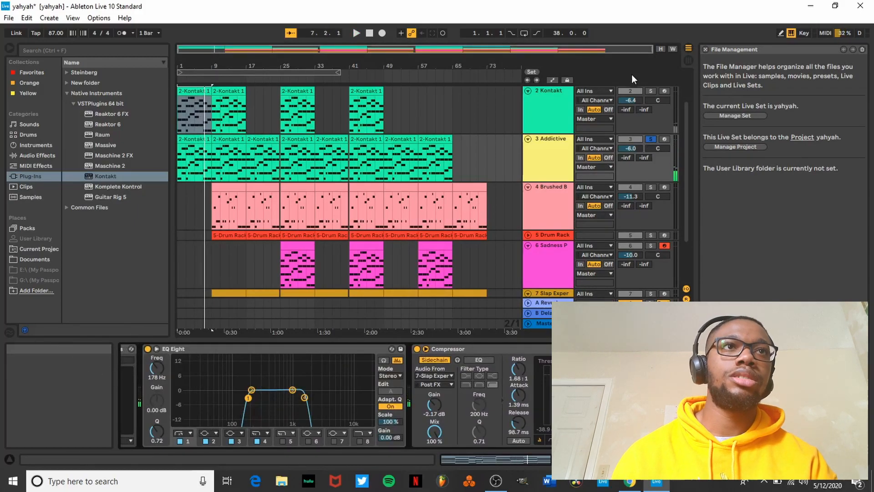
# Solo the 2 Kontakt track and look through its device chain.
pyautogui.click(652, 89)
pyautogui.click(558, 102)
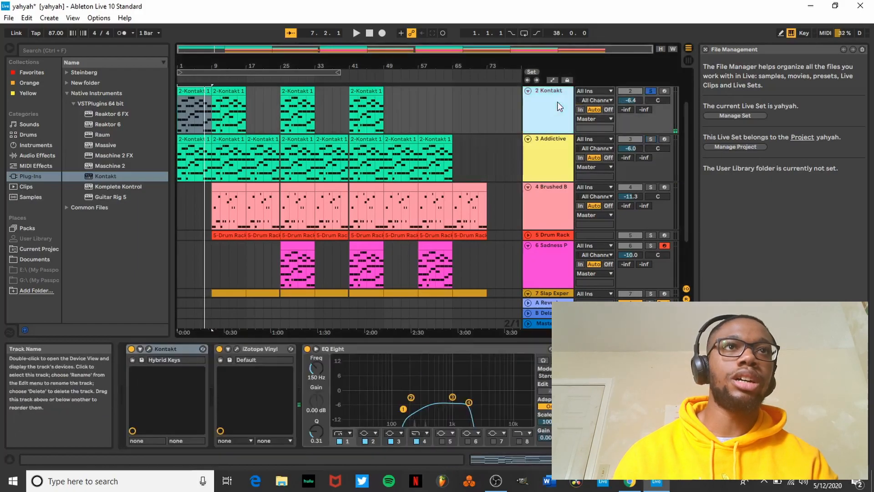
pyautogui.click(320, 373)
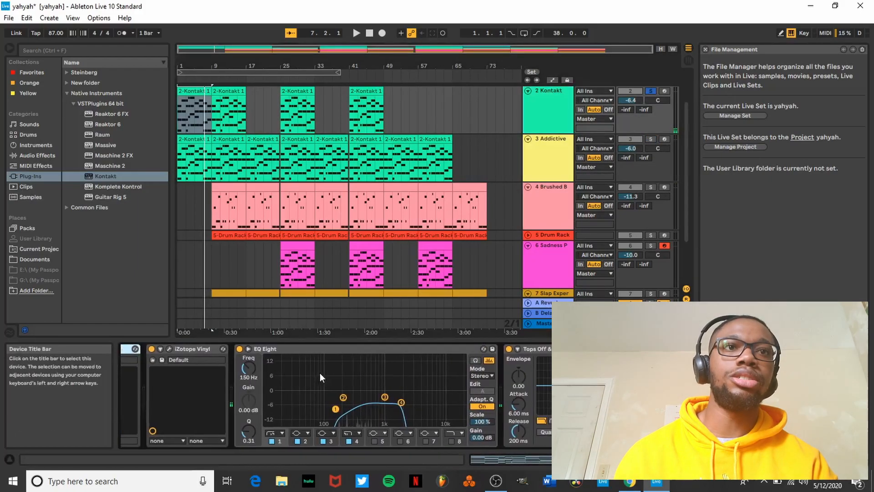
pyautogui.hscroll(3, 320, 372)
pyautogui.hscroll(-4, 320, 372)
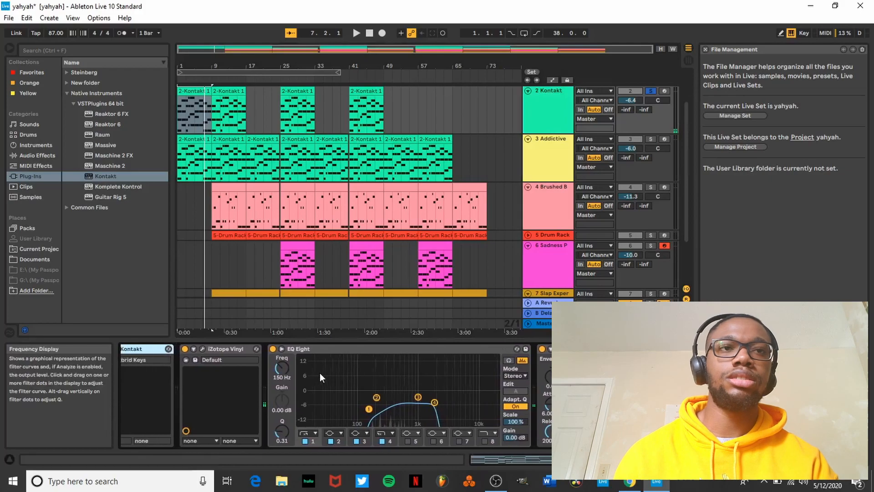
pyautogui.hscroll(-1, 319, 373)
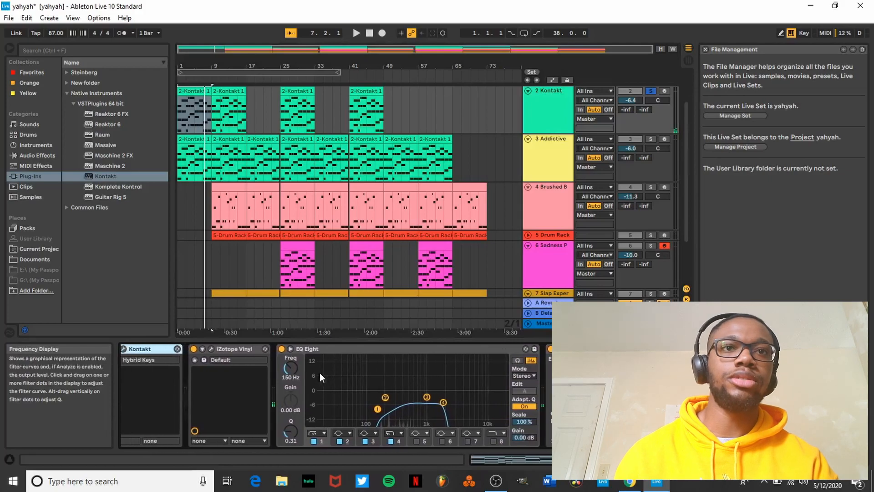
# Play the 2 Kontakt track with EQ Eight and iZotope Vinyl deactivated, then reactivate both effects.
pyautogui.click(281, 349)
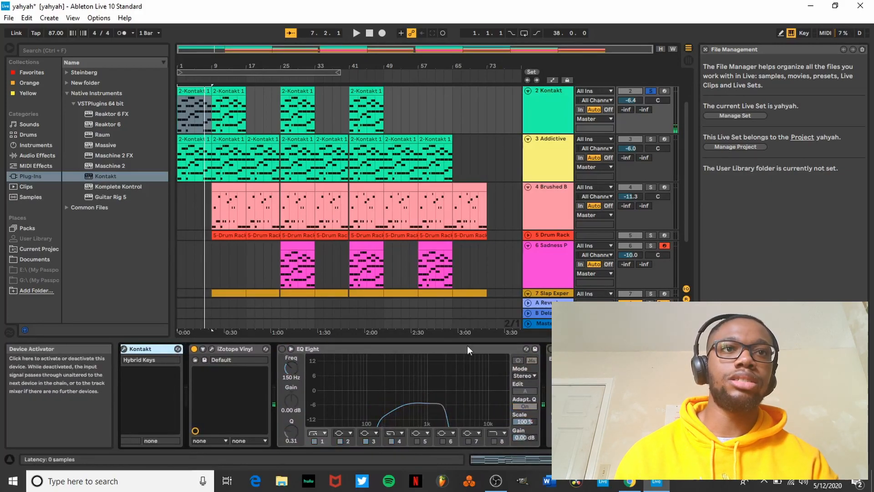
pyautogui.click(195, 349)
pyautogui.press('space')
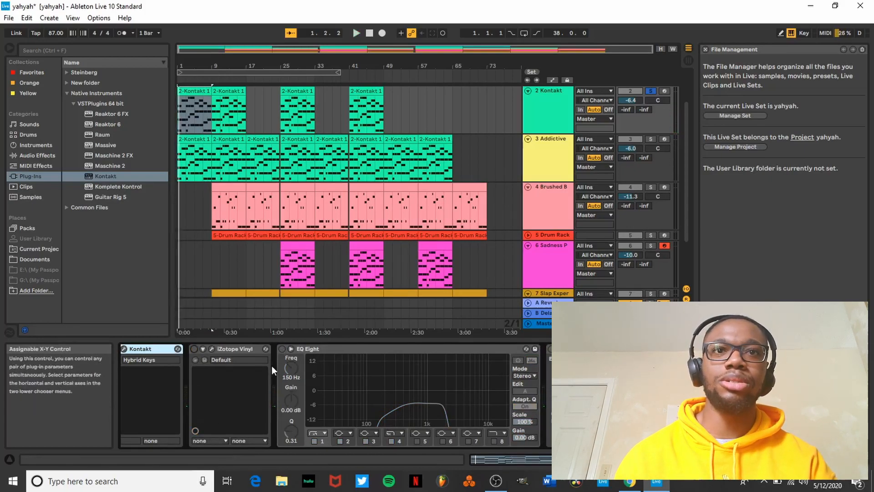
pyautogui.click(283, 349)
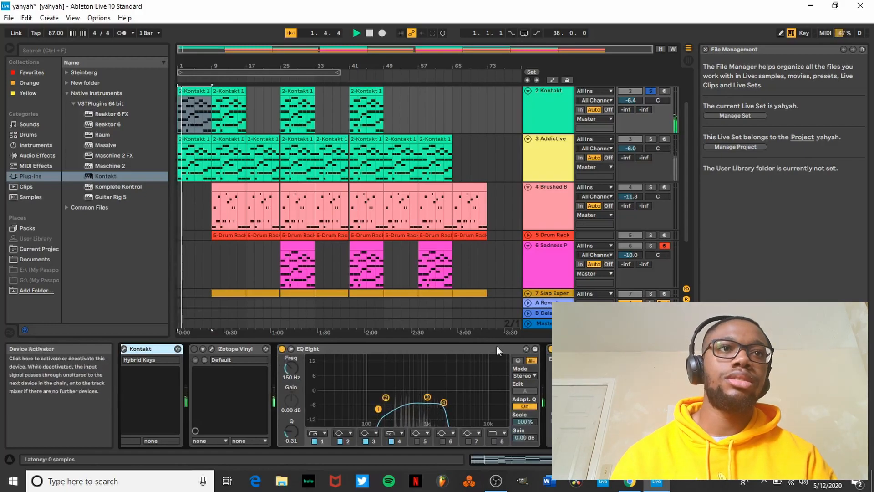
pyautogui.click(194, 349)
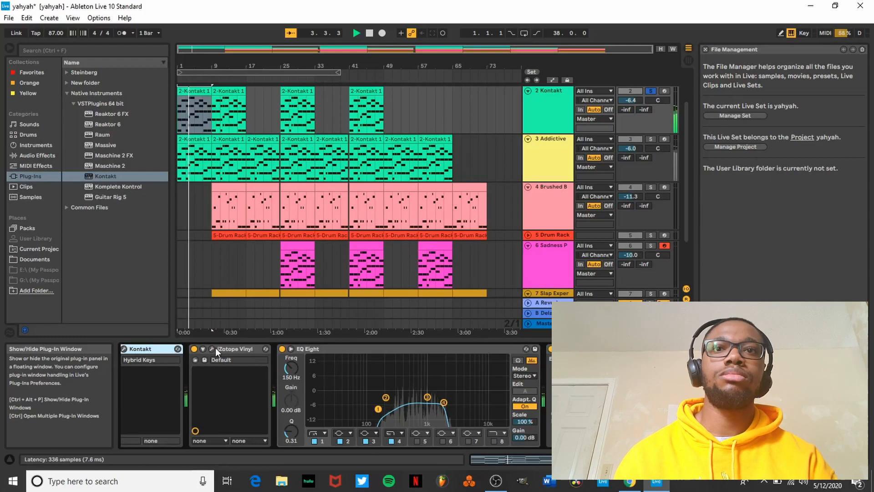
# Open the iZotope Vinyl plug-in window on the 2 Kontakt track.
pyautogui.click(212, 349)
pyautogui.click(212, 350)
pyautogui.click(213, 349)
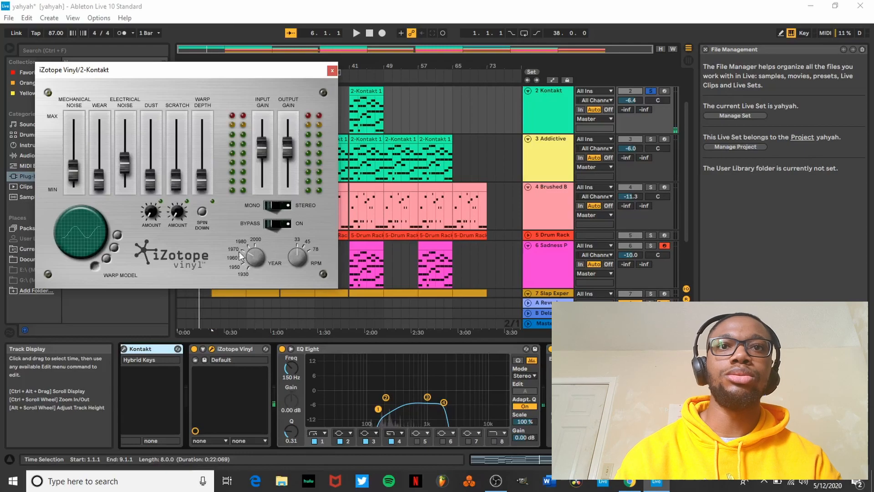
# Play the 2 Kontakt track with EQ Eight deactivated, then close the iZotope Vinyl window and reactivate EQ Eight.
pyautogui.click(283, 348)
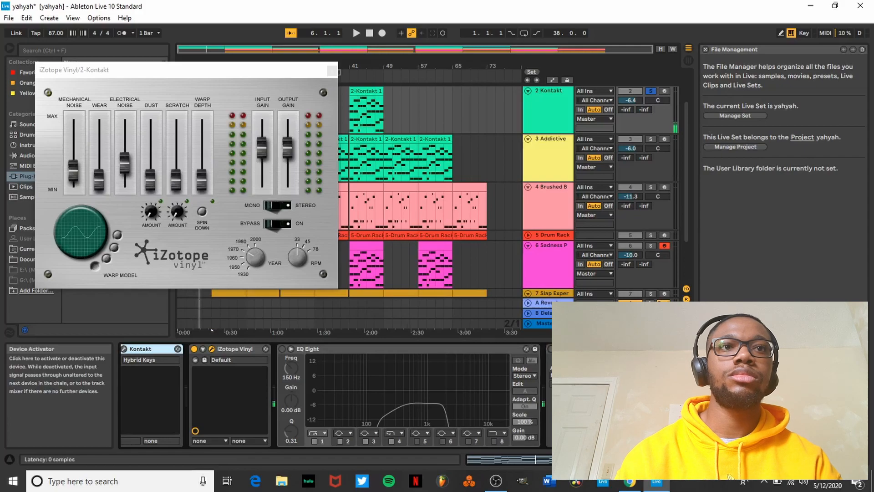
pyautogui.click(261, 261)
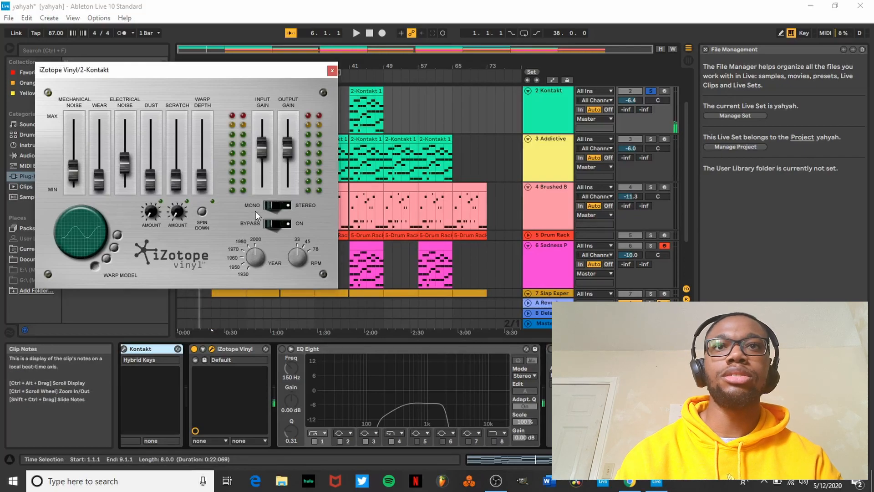
pyautogui.press('space')
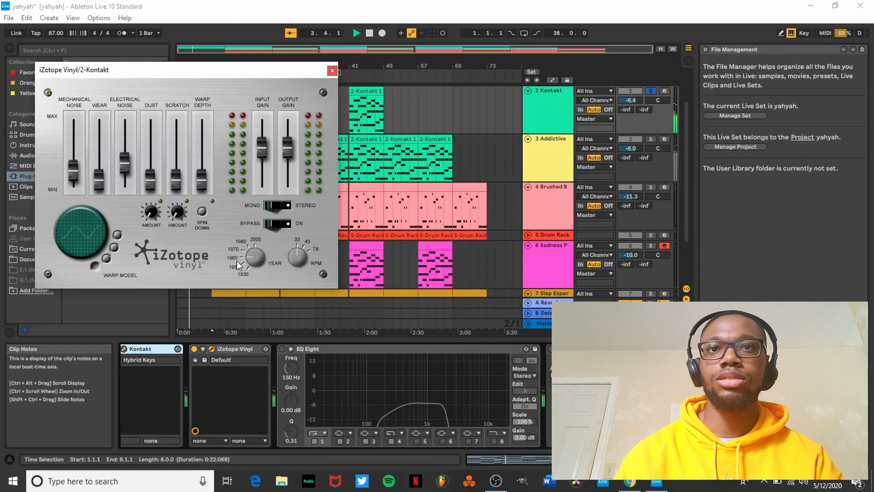
pyautogui.click(332, 71)
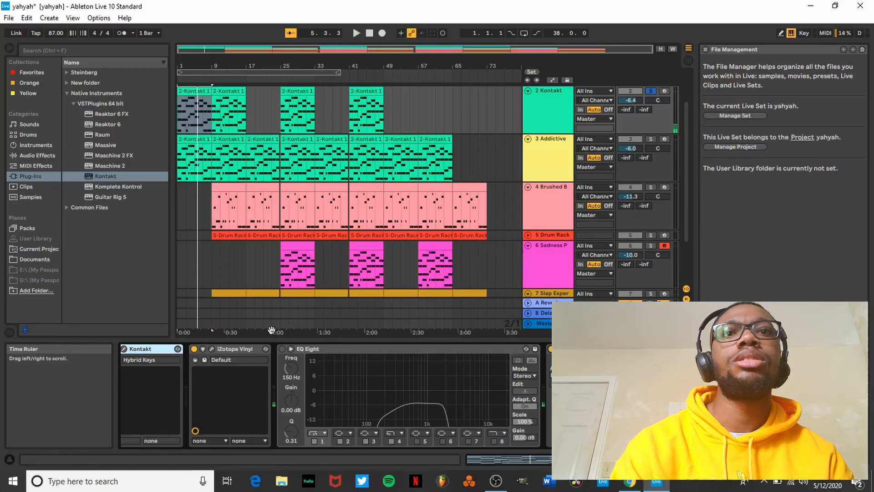
pyautogui.click(282, 349)
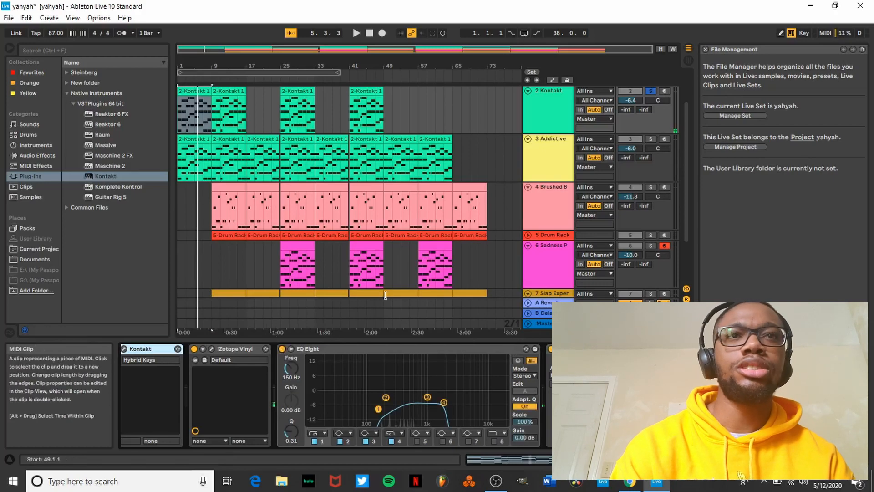
# Display the devices of the 5 Drum Rack track and solo that track in place of 2 Kontakt.
pyautogui.scroll(3, 542, 256)
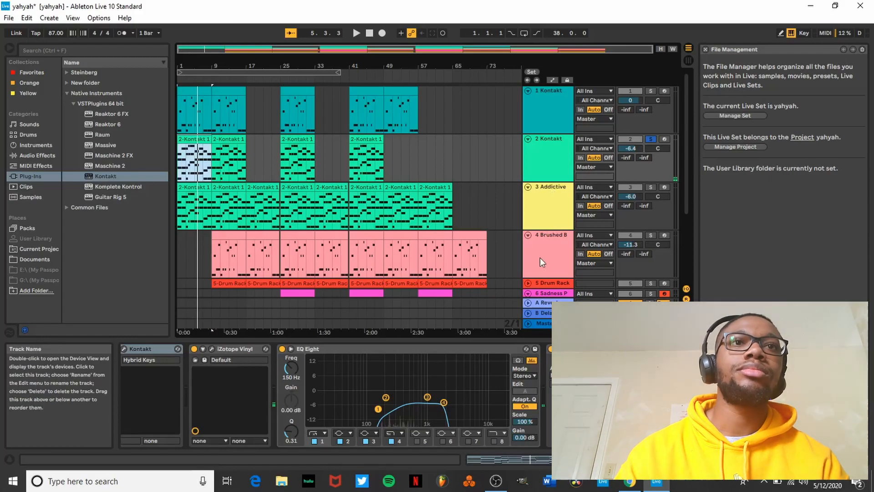
pyautogui.scroll(-1, 543, 240)
pyautogui.scroll(-1, 544, 240)
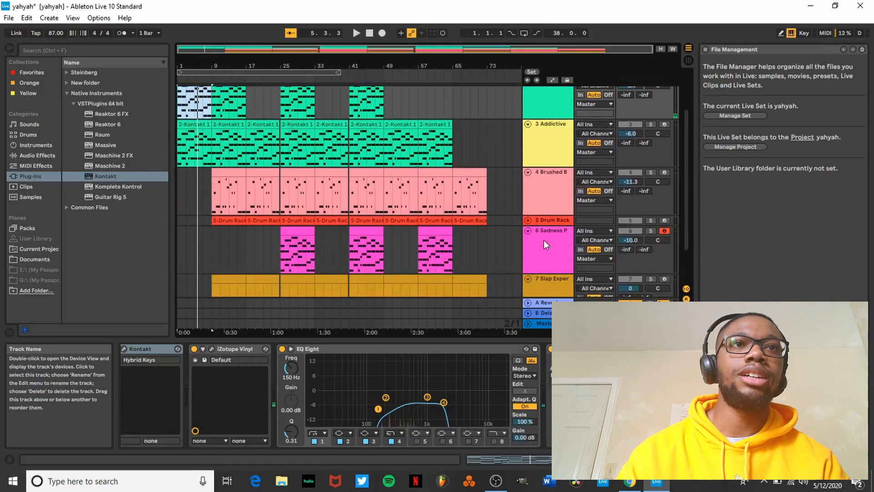
pyautogui.click(549, 220)
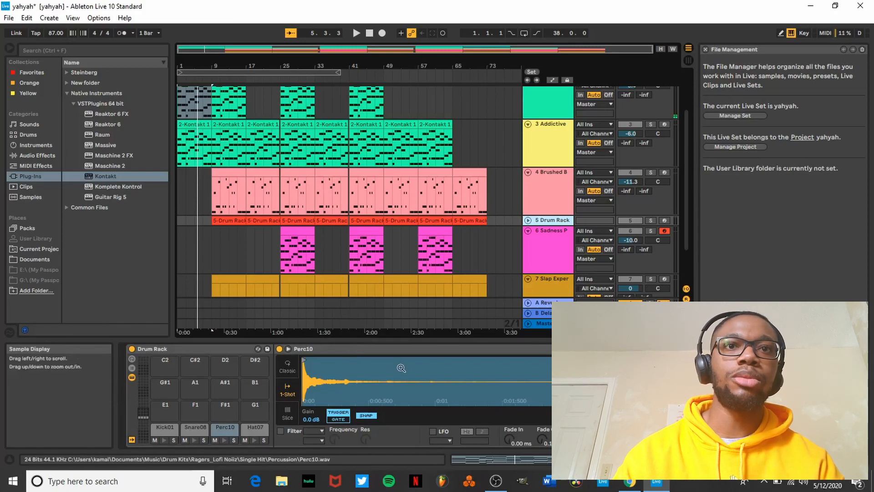
pyautogui.press('space')
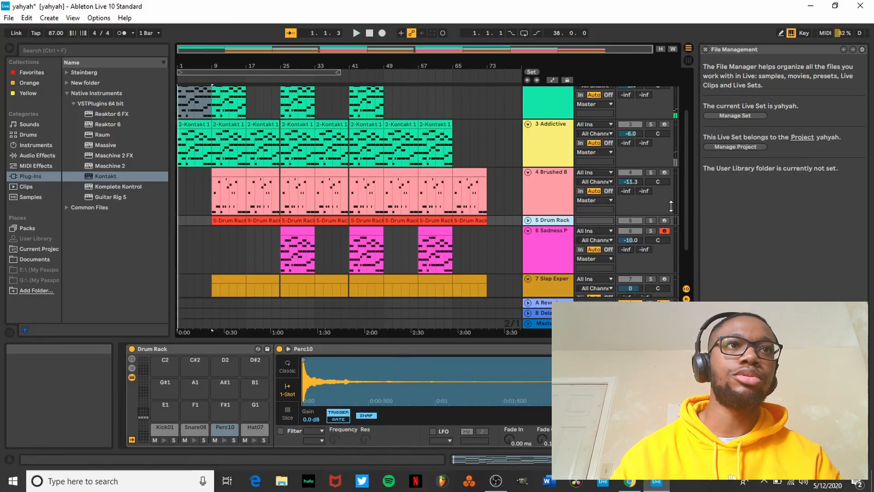
pyautogui.click(651, 221)
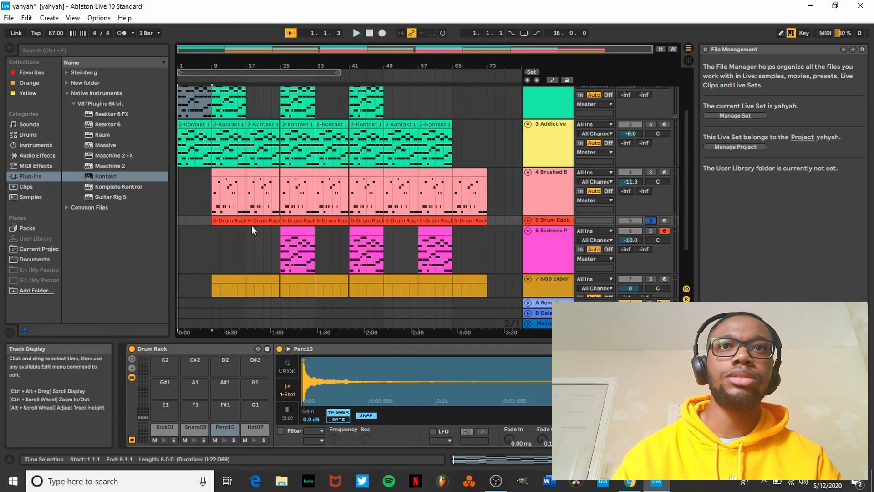
# Play the soloed 5 Drum Rack track from its first clip at bar 9 with its devices shown, then stop.
pyautogui.click(233, 228)
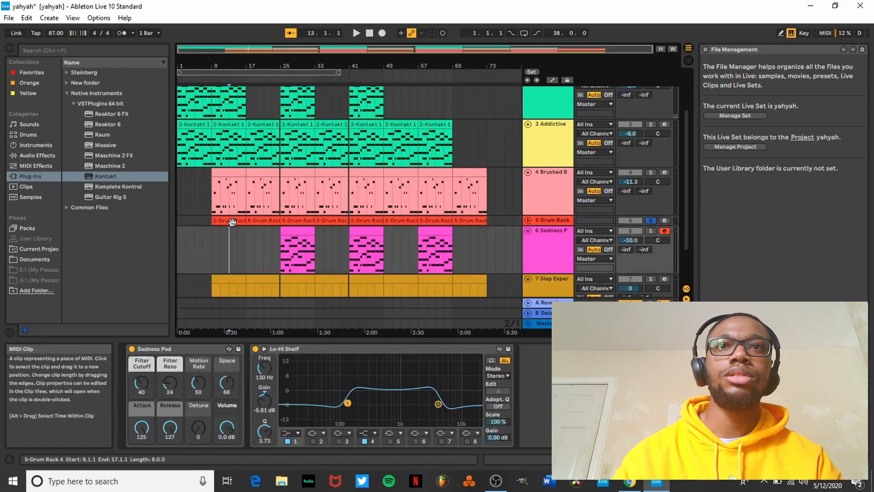
pyautogui.click(233, 221)
pyautogui.press('space')
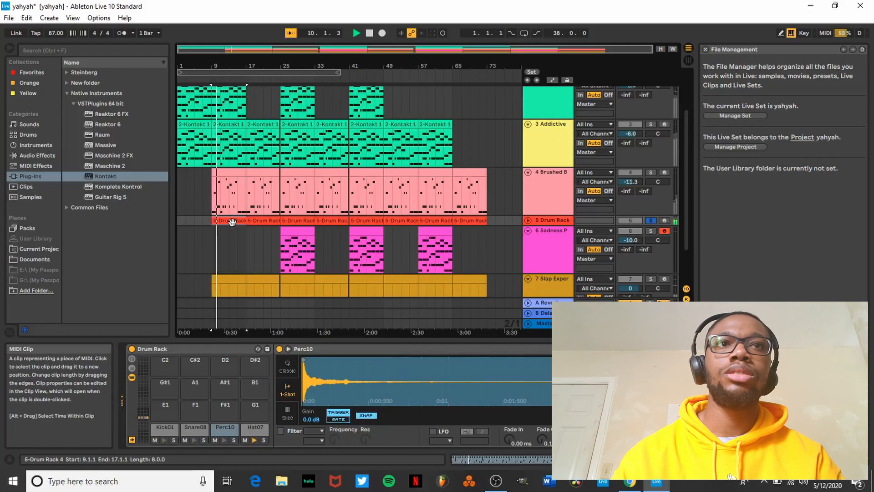
pyautogui.click(556, 220)
pyautogui.doubleClick(557, 219)
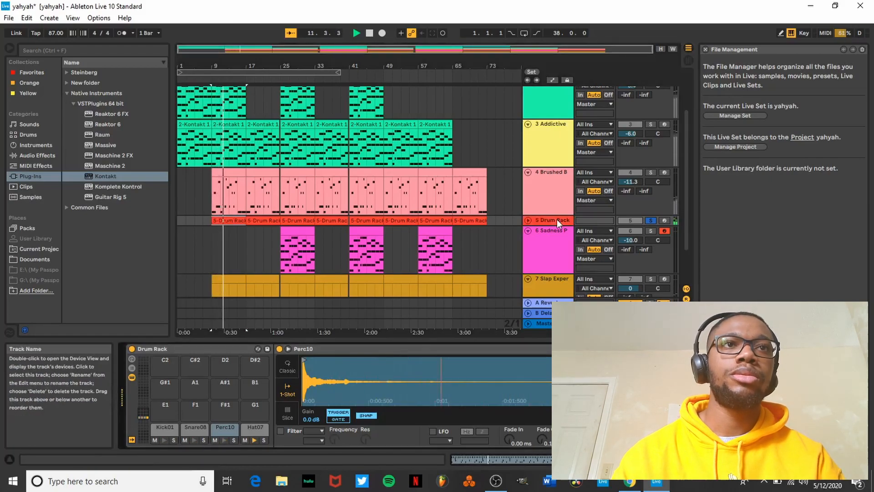
pyautogui.press('space')
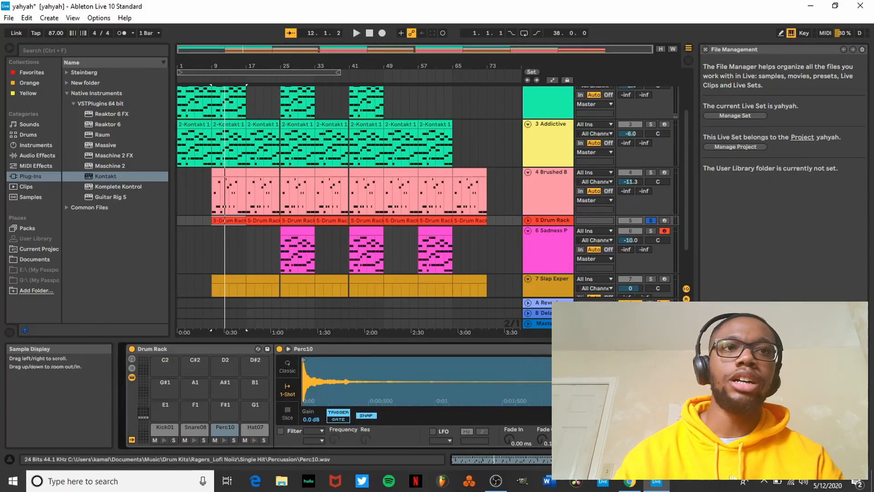
# Play the 5 Drum Rack track with the EQ Eight after its Drum Rack deactivated, then reactivate the effect.
pyautogui.hscroll(5, 428, 381)
pyautogui.hscroll(1, 428, 382)
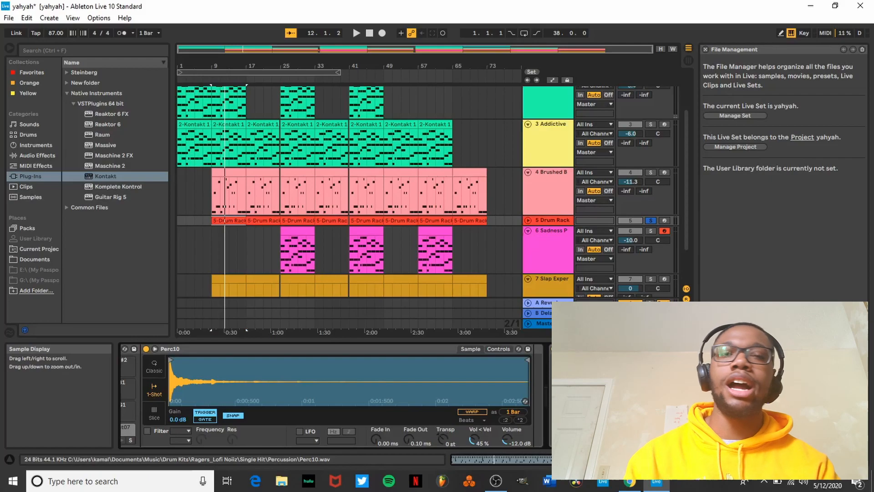
pyautogui.hscroll(3, 336, 396)
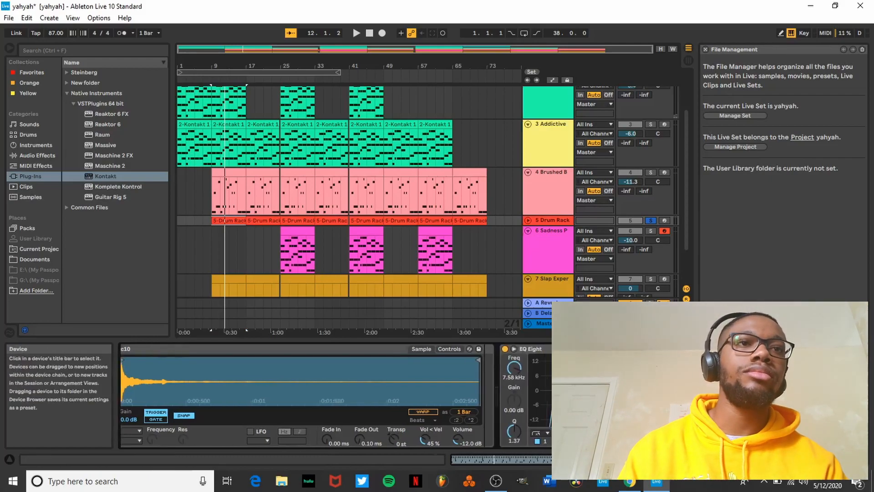
pyautogui.hscroll(3, 337, 396)
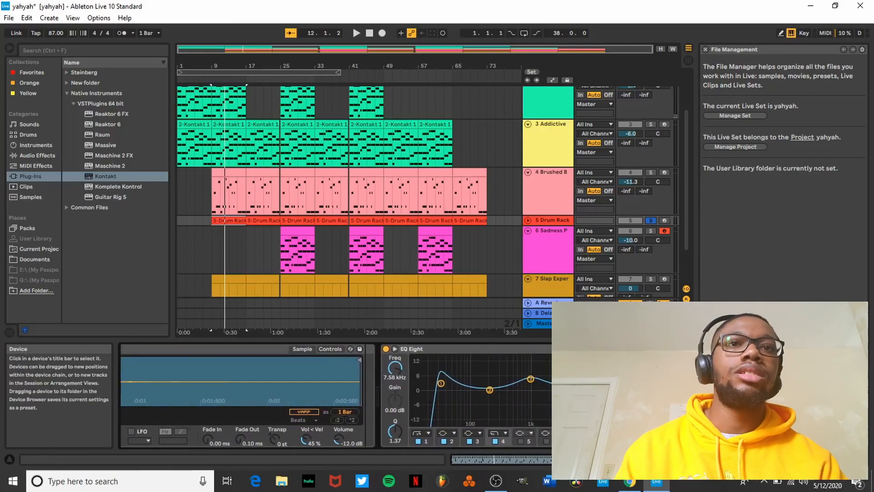
pyautogui.hscroll(1, 336, 396)
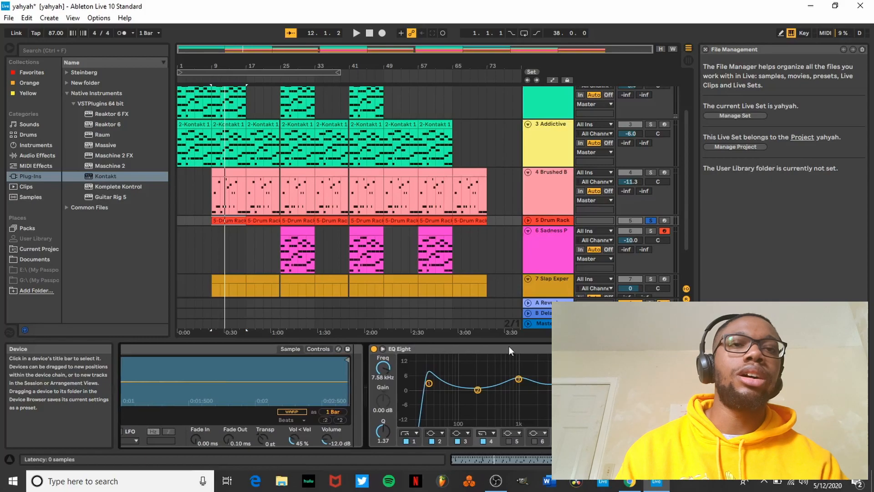
pyautogui.click(374, 349)
pyautogui.press('space')
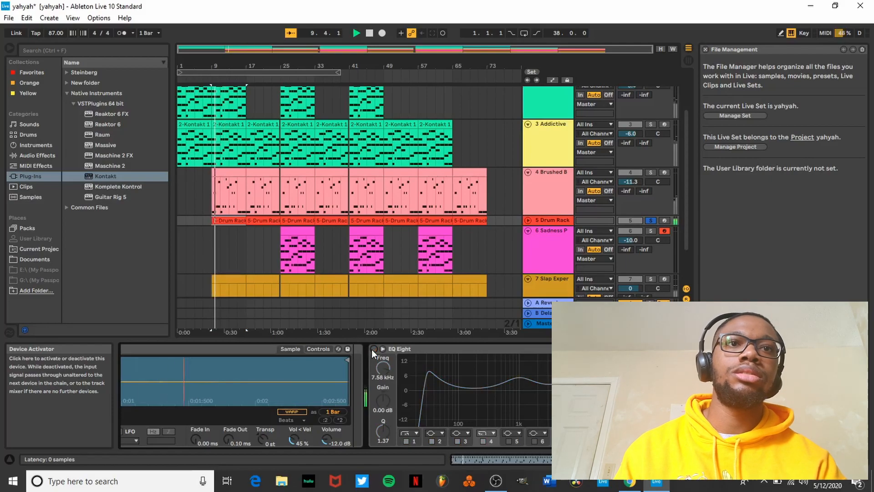
pyautogui.click(374, 349)
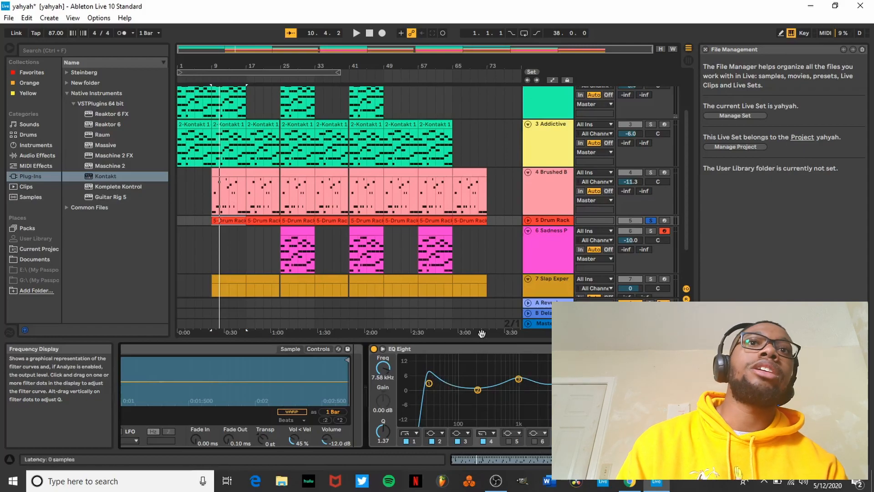
# Display the devices of the 7 Slap Exper track and solo it in place of 5 Drum Rack.
pyautogui.scroll(-1, 584, 298)
pyautogui.scroll(-1, 584, 298)
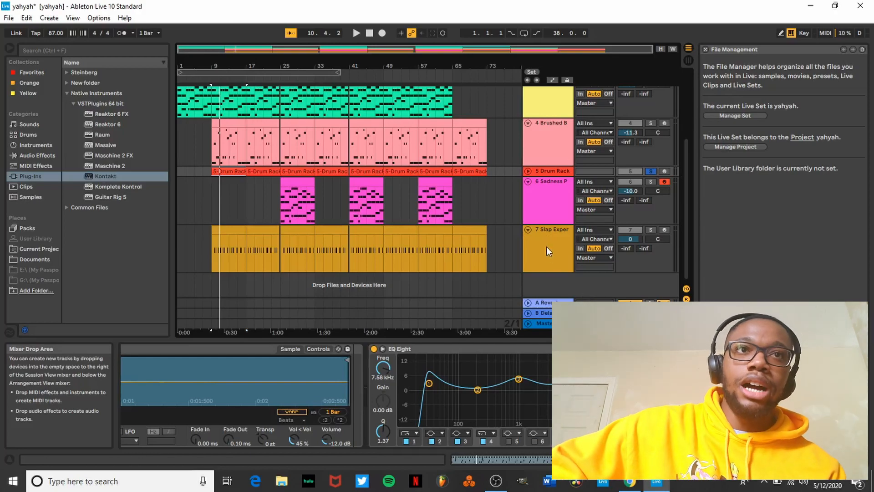
pyautogui.click(551, 231)
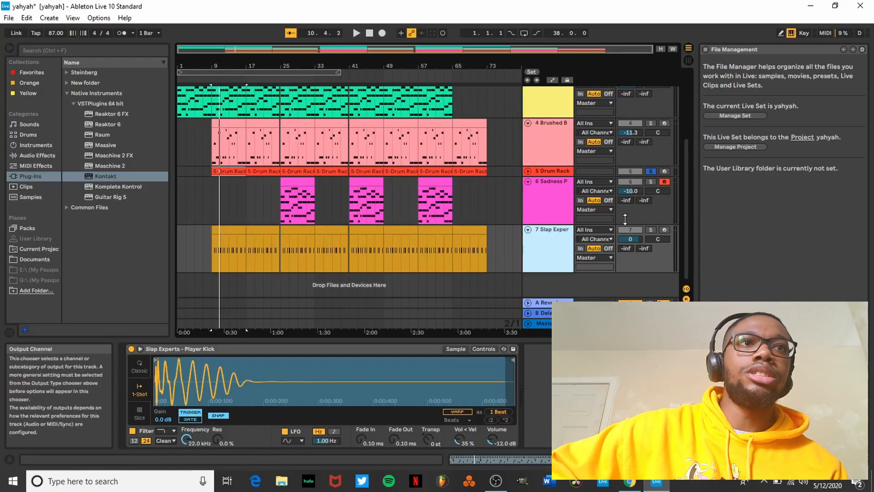
pyautogui.click(650, 230)
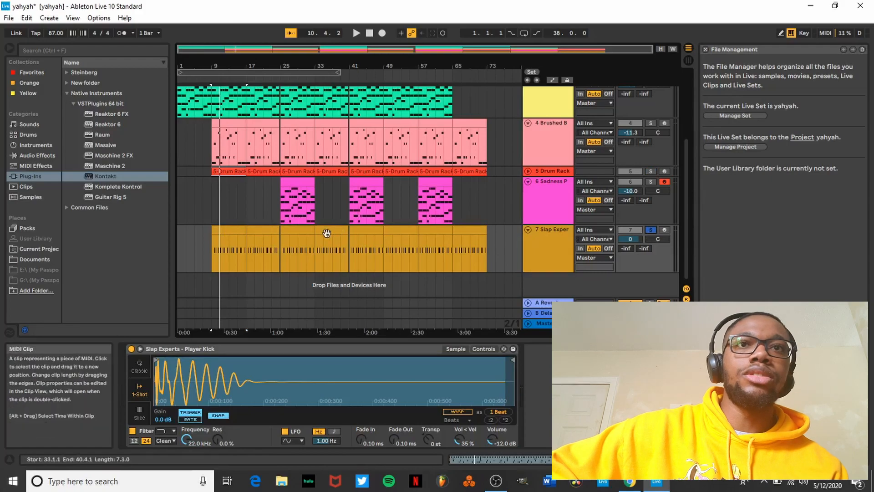
# Select the first clip of the 7 Slap Exper track at bar 9 and play the soloed track from there.
pyautogui.click(250, 248)
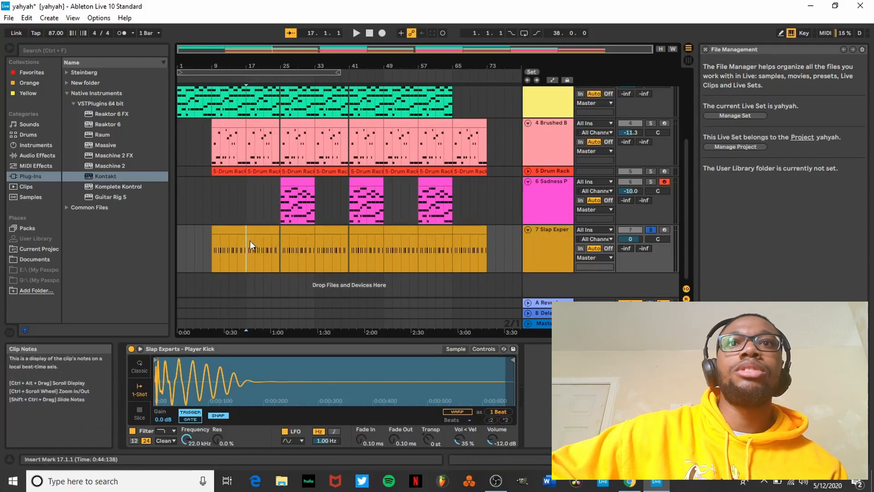
pyautogui.click(254, 233)
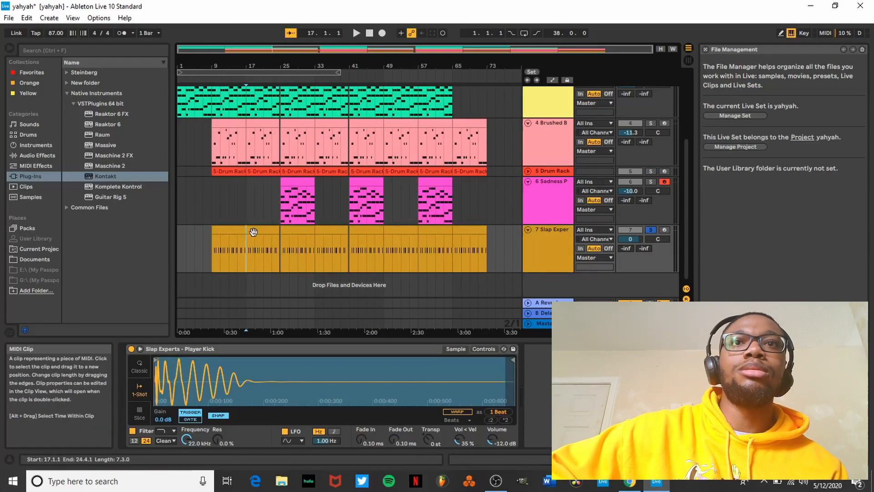
pyautogui.click(254, 232)
pyautogui.click(233, 229)
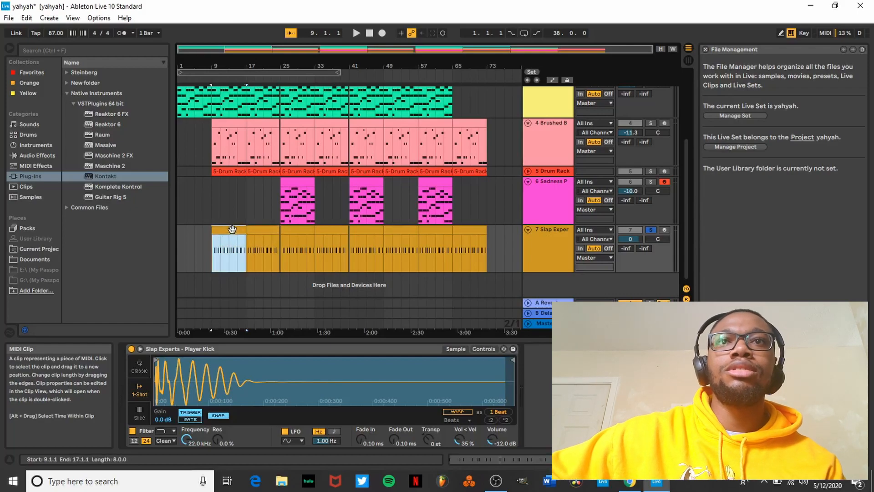
pyautogui.press('space')
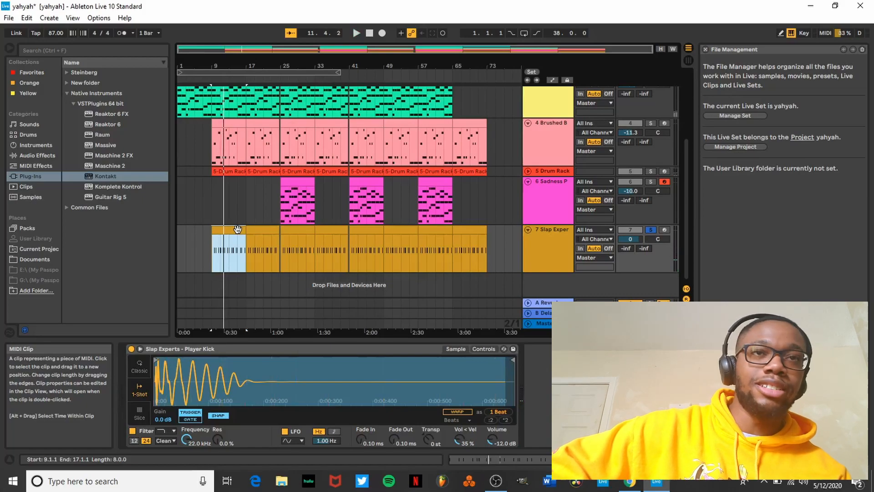
# Open the Kontakt plug-in window on the 1 Kontakt track and list the Vintage instruments of the Kontakt Factory Selection library.
pyautogui.scroll(5, 552, 196)
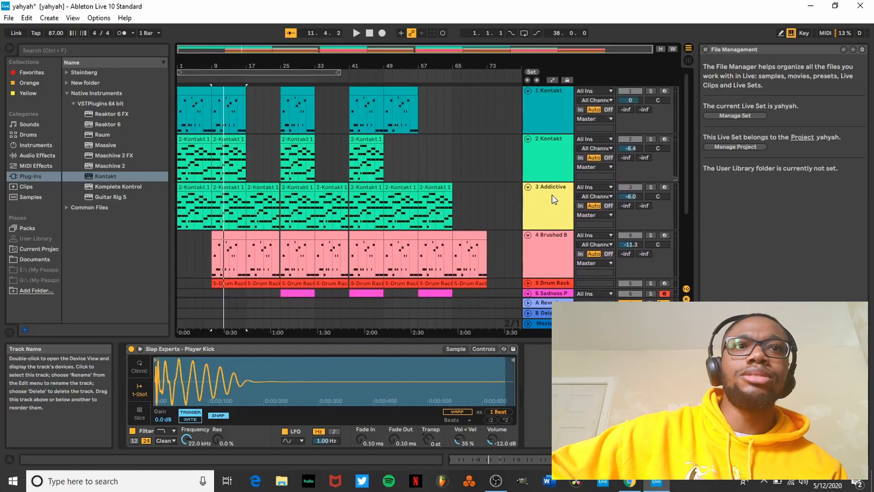
pyautogui.scroll(-2, 552, 196)
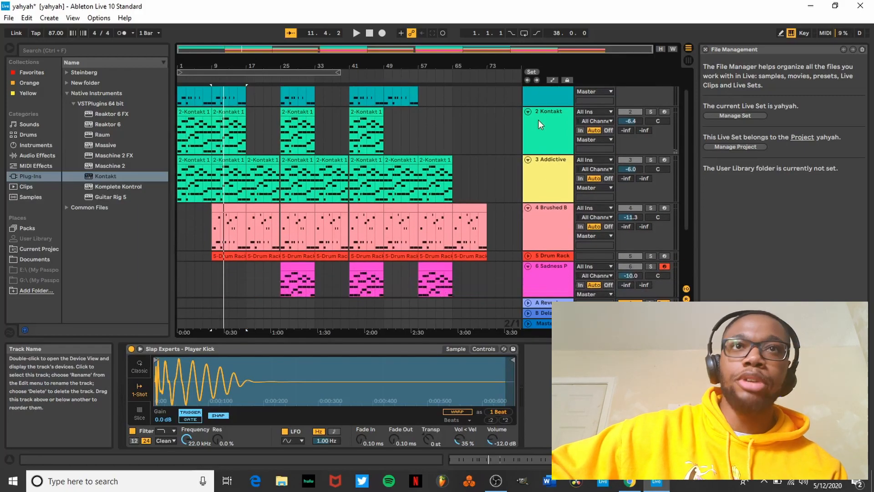
pyautogui.scroll(2, 539, 119)
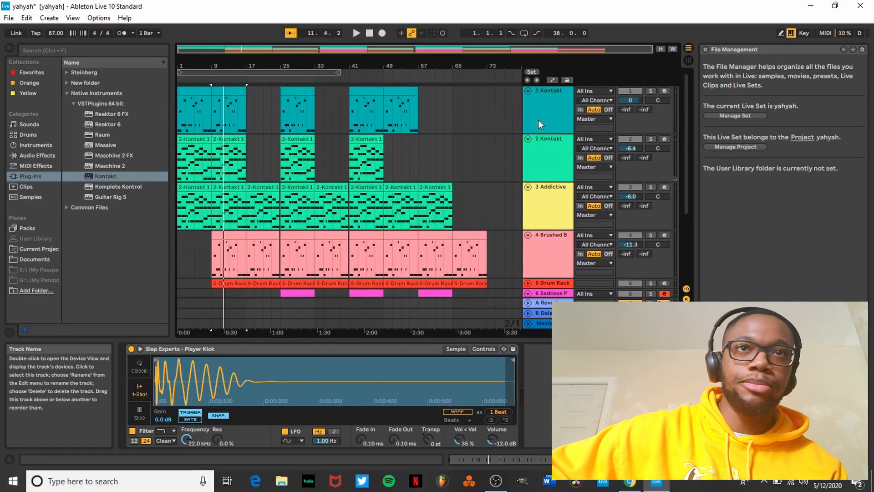
pyautogui.click(542, 88)
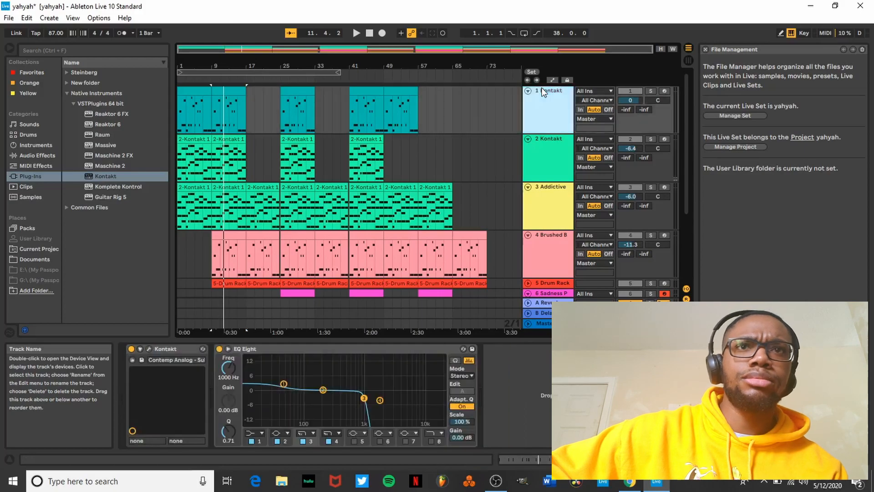
pyautogui.click(149, 349)
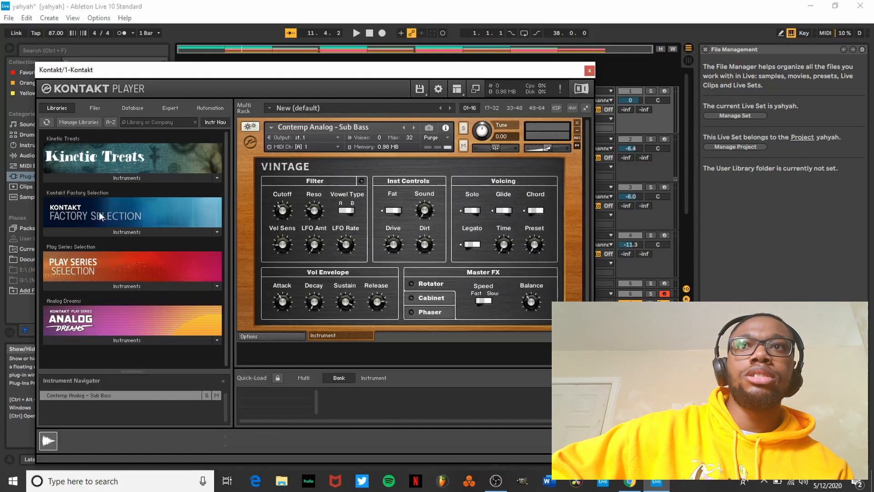
pyautogui.click(158, 229)
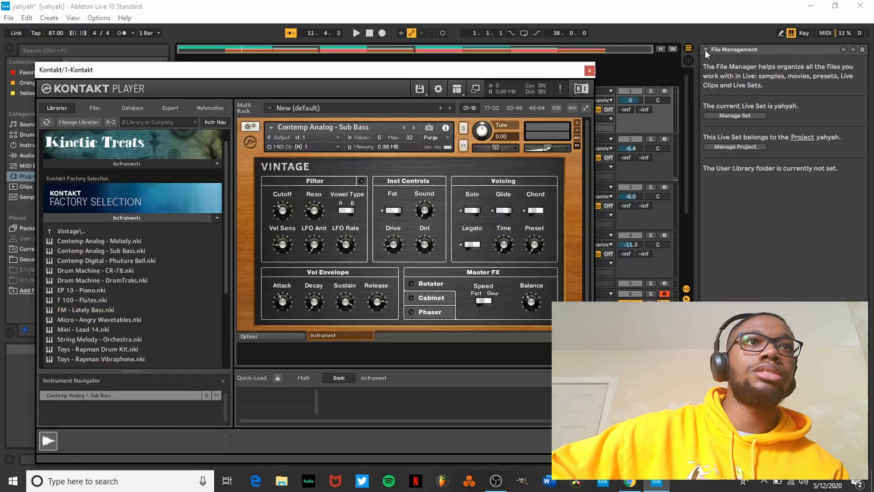
# Solo the 1 Kontakt track and play its sub bass from the start of the arrangement.
pyautogui.click(651, 91)
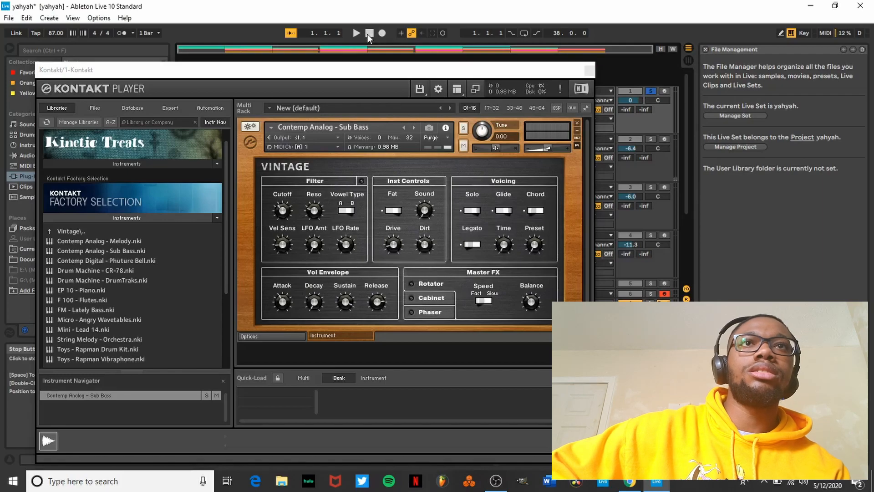
pyautogui.press('space')
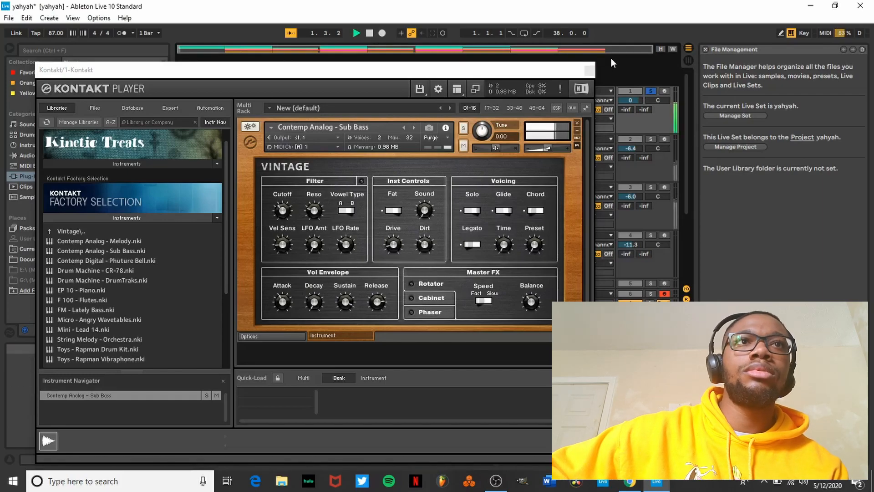
# Close the Kontakt window and play the sub bass with its EQ Eight turned off, switching the EQ back on when done.
pyautogui.click(593, 72)
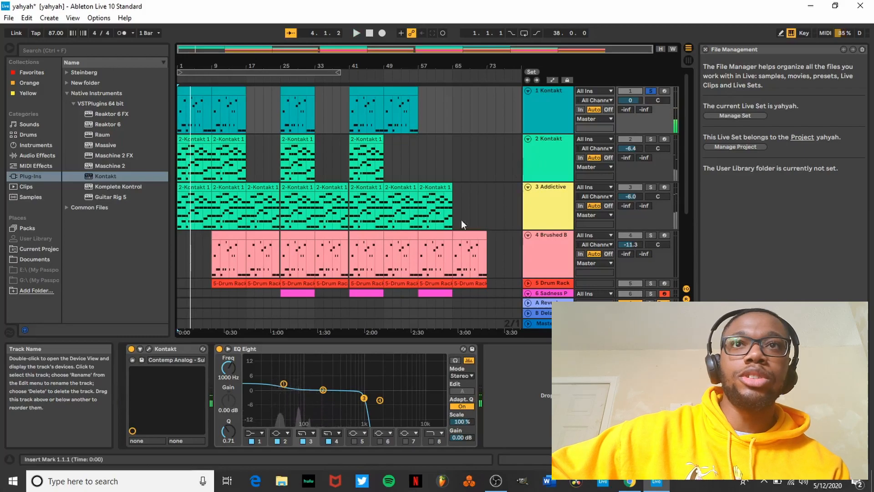
pyautogui.click(219, 349)
pyautogui.press('space')
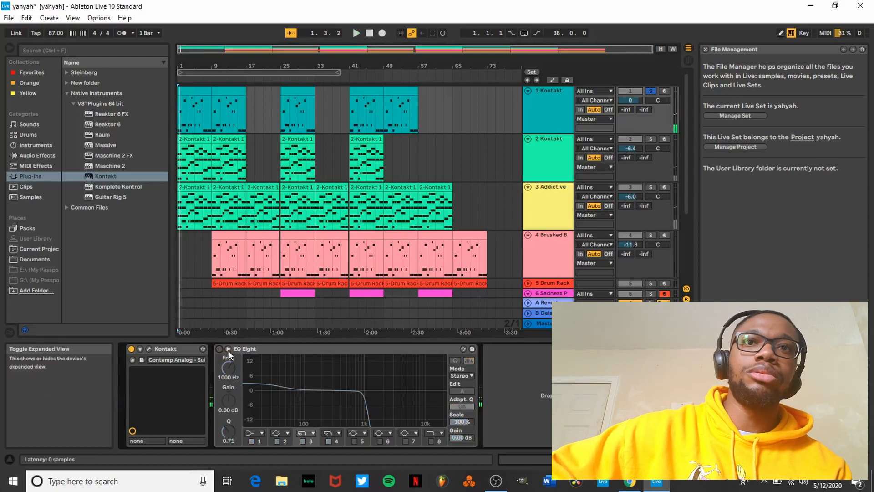
pyautogui.click(218, 349)
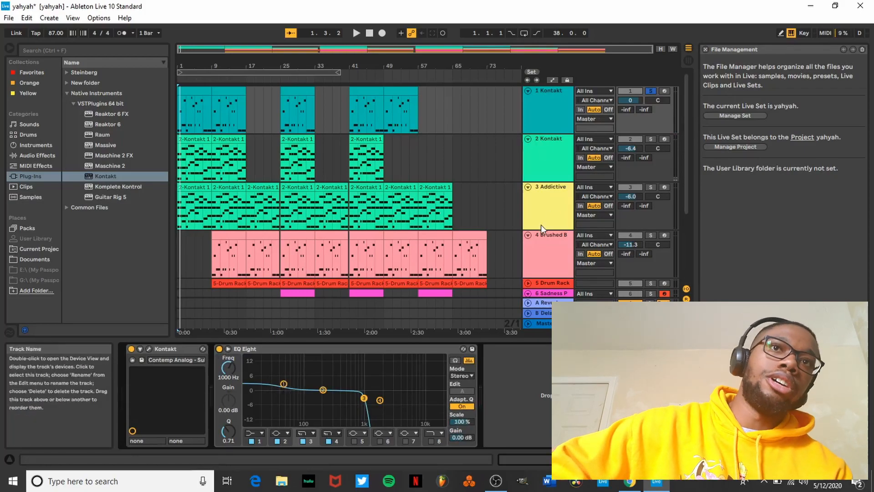
# Display the devices of the 4 Brushed B track, select its first clip at bar 9 and solo the track in place of 1 Kontakt.
pyautogui.click(540, 241)
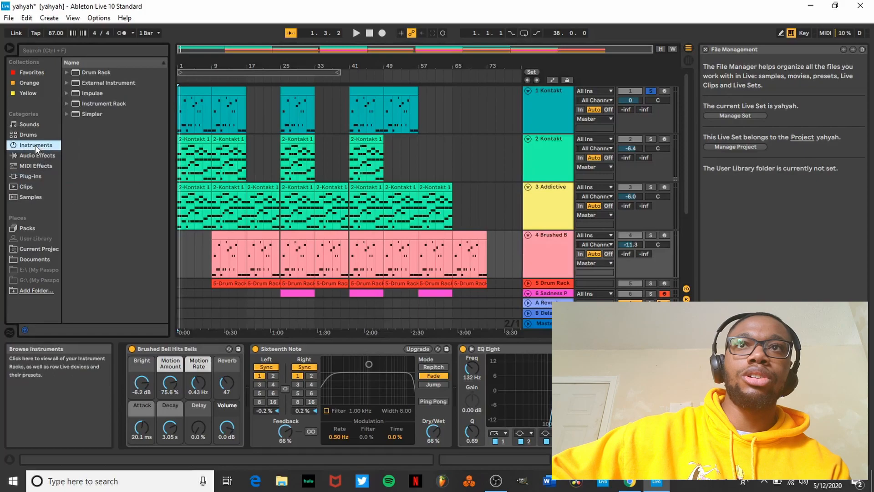
pyautogui.click(550, 240)
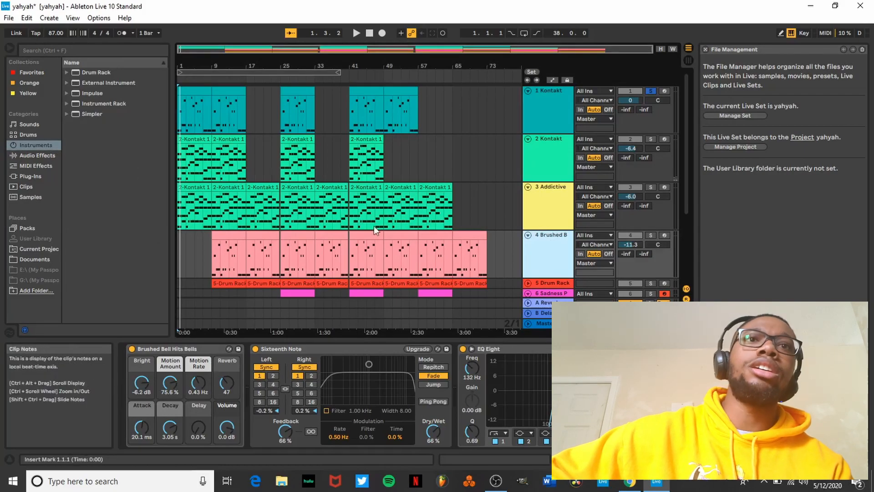
pyautogui.click(224, 238)
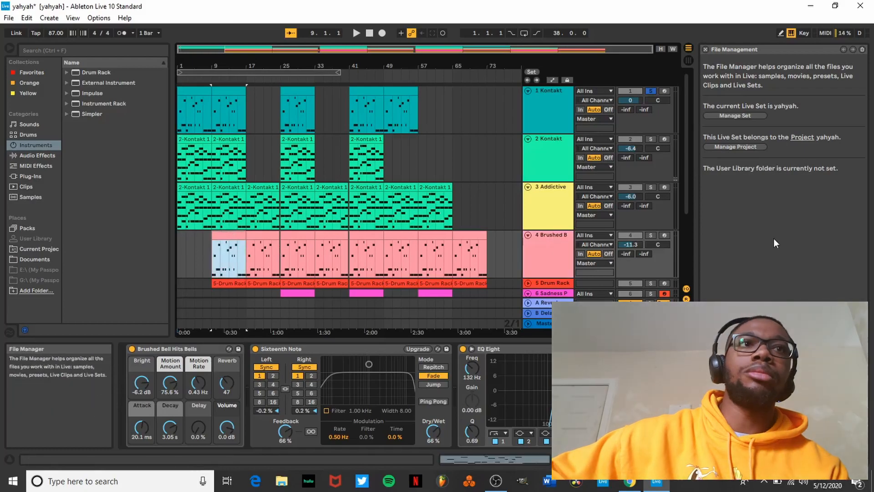
pyautogui.click(651, 235)
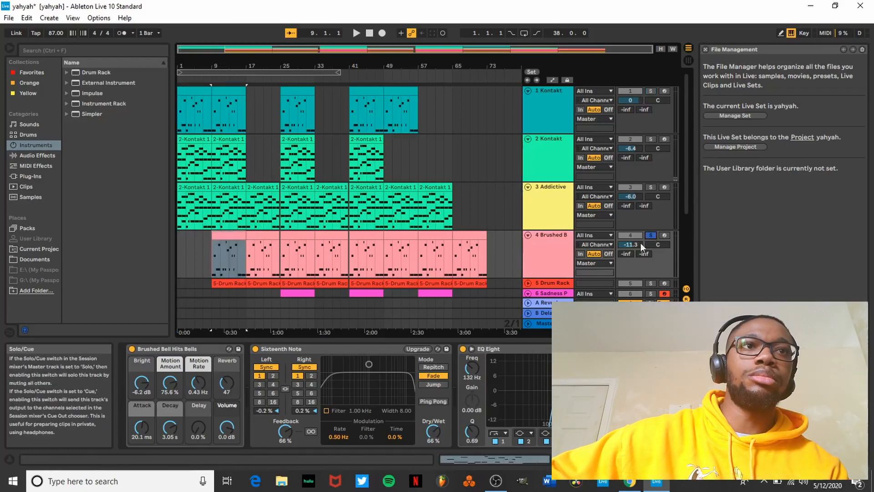
# Turn off the EQ Eight and Sixteenth Note delay on 4 Brushed B and play the dry bells from bar 9.
pyautogui.click(462, 349)
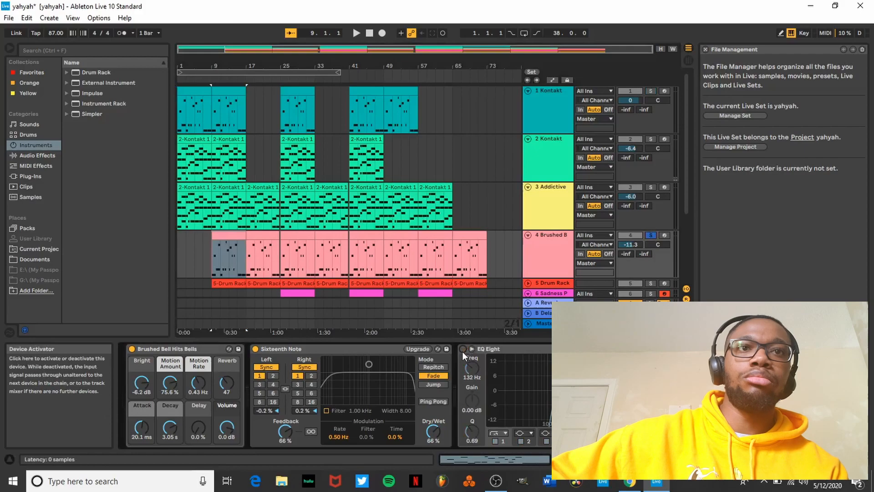
pyautogui.click(254, 349)
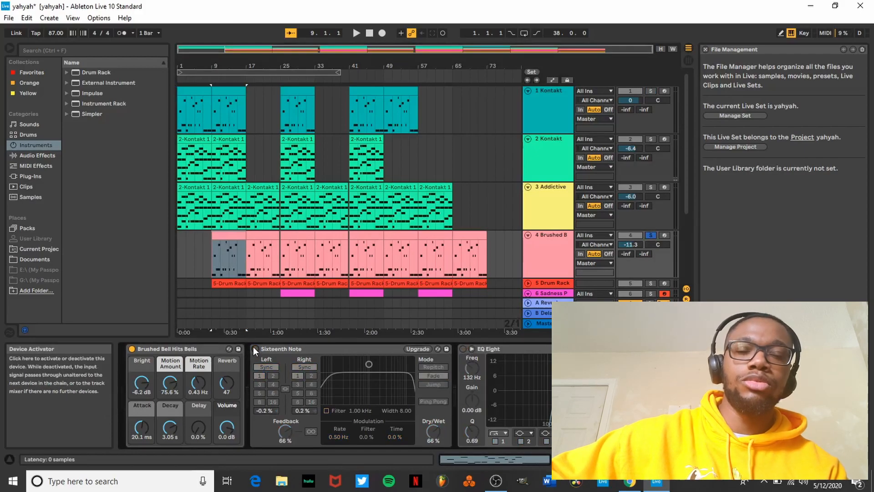
pyautogui.press('space')
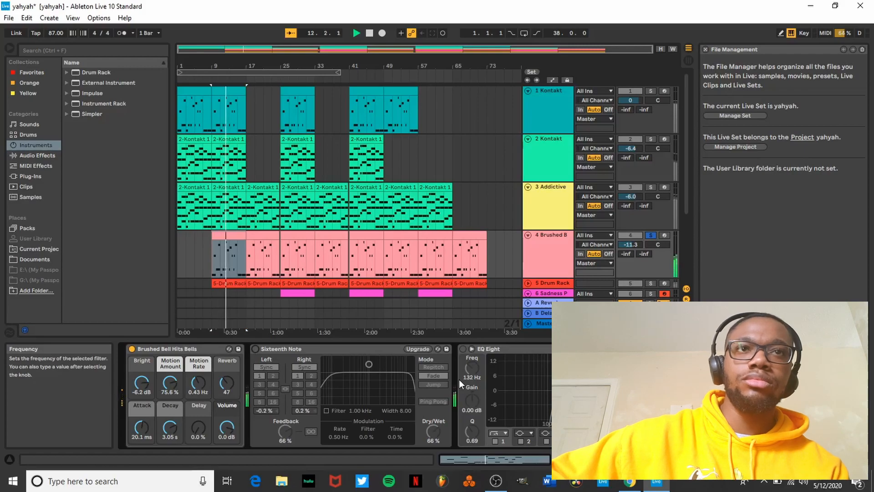
pyautogui.press('space')
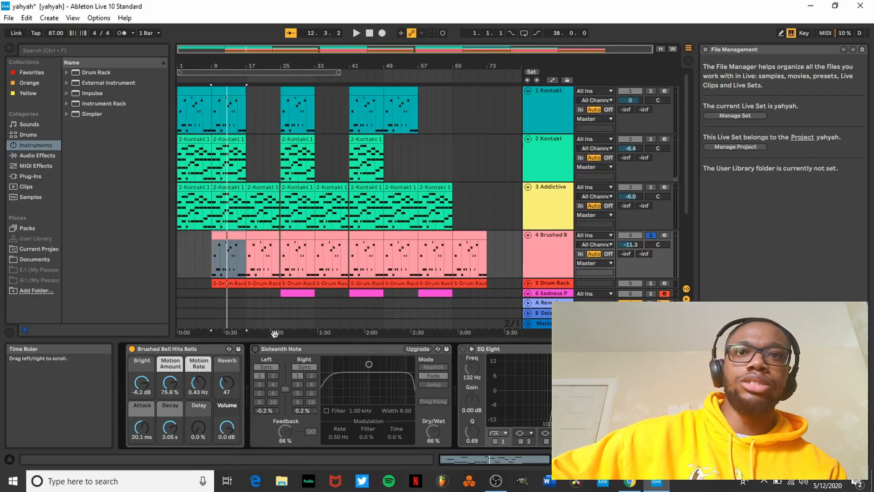
# Turn the Sixteenth Note delay and EQ Eight back on and play the bells with both effects.
pyautogui.click(254, 348)
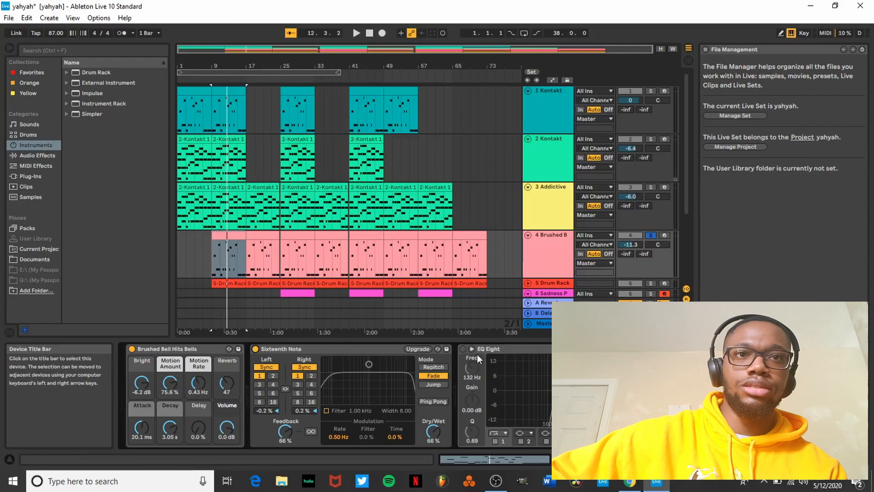
pyautogui.click(463, 350)
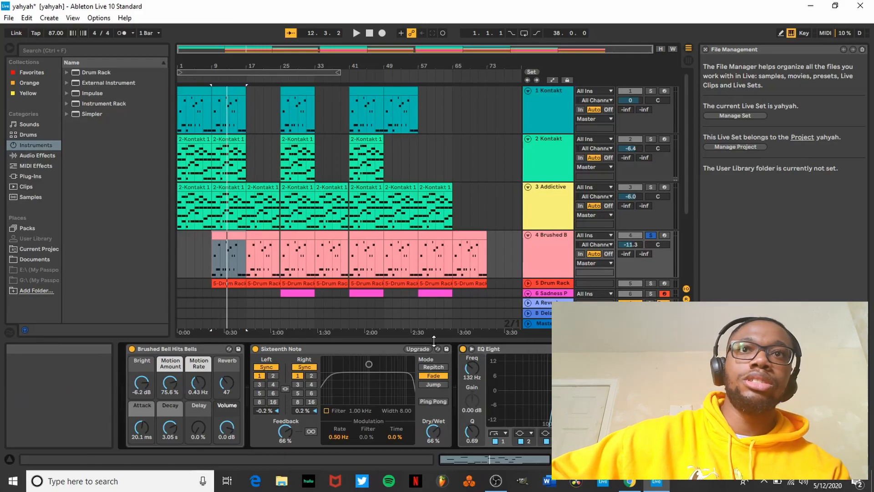
pyautogui.press('space')
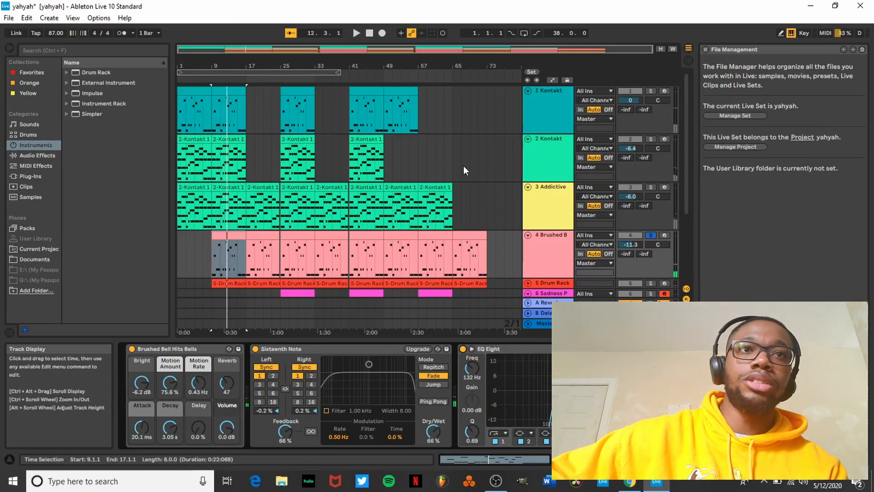
# Display the devices of the 6 Sadness P track and select its first clip at bar 25.
pyautogui.scroll(-3, 466, 165)
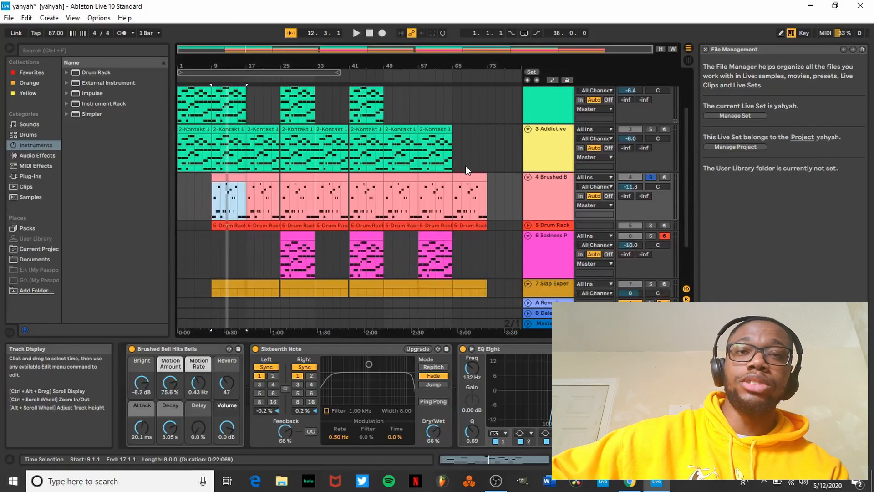
pyautogui.click(550, 235)
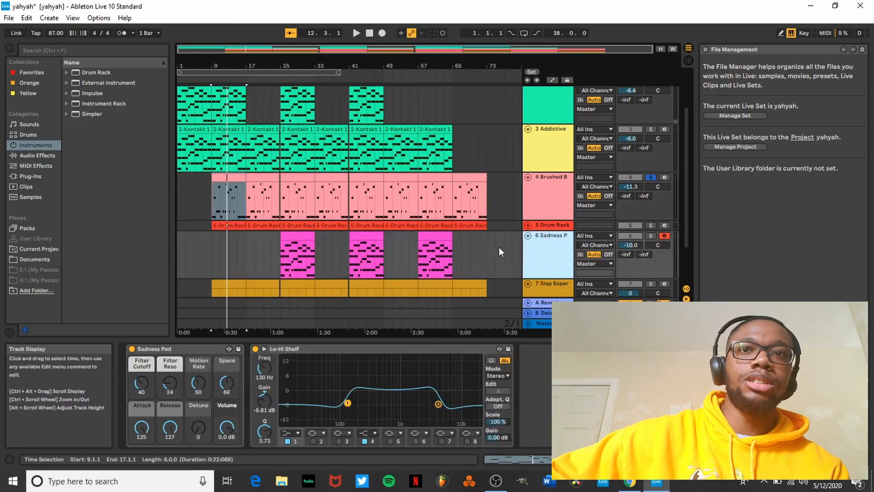
pyautogui.click(296, 240)
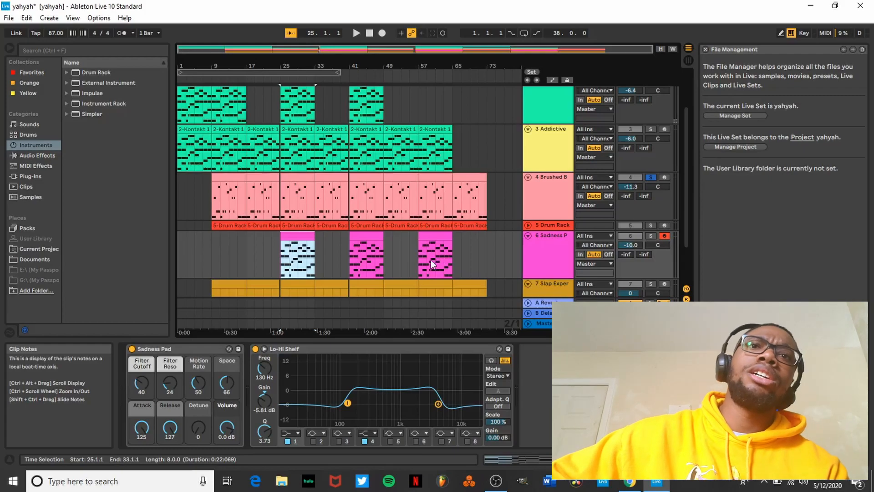
# Play the pad from bar 25 with Lo-Hi Shelf turned off, soloing 6 Sadness P in place of 4 Brushed B and clearing the solo after playback.
pyautogui.click(255, 349)
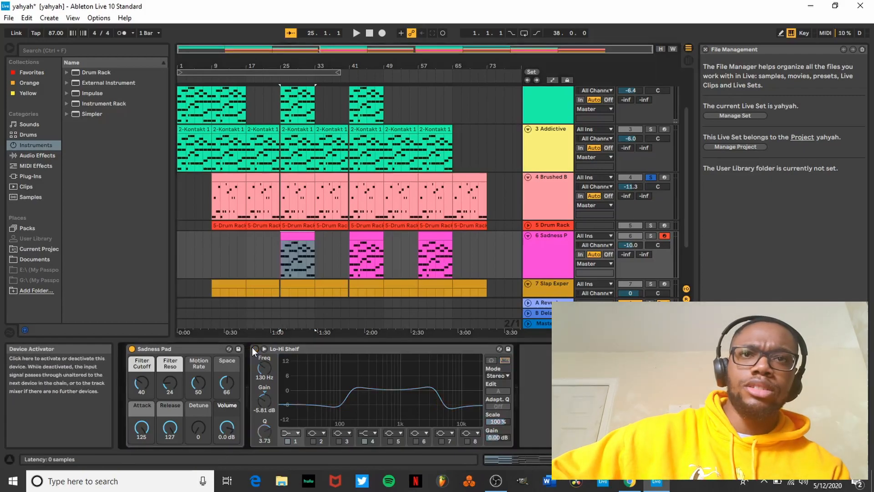
pyautogui.press('space')
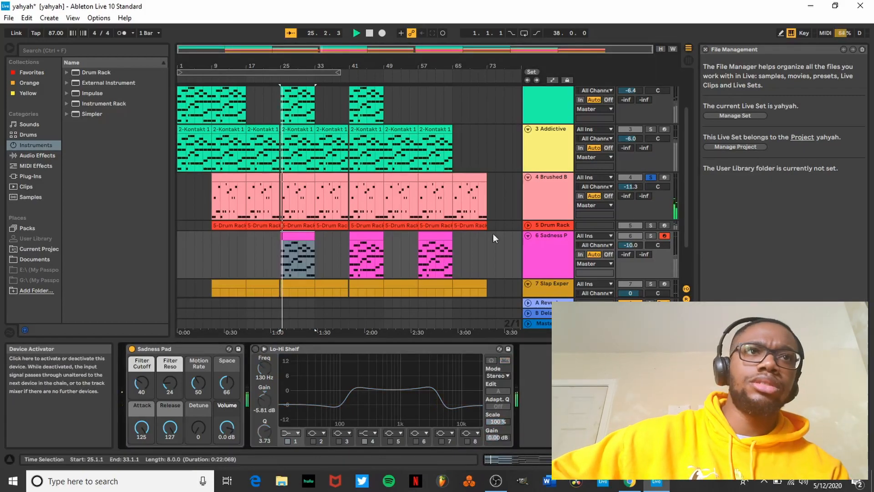
pyautogui.click(651, 235)
pyautogui.press('space')
pyautogui.press('space')
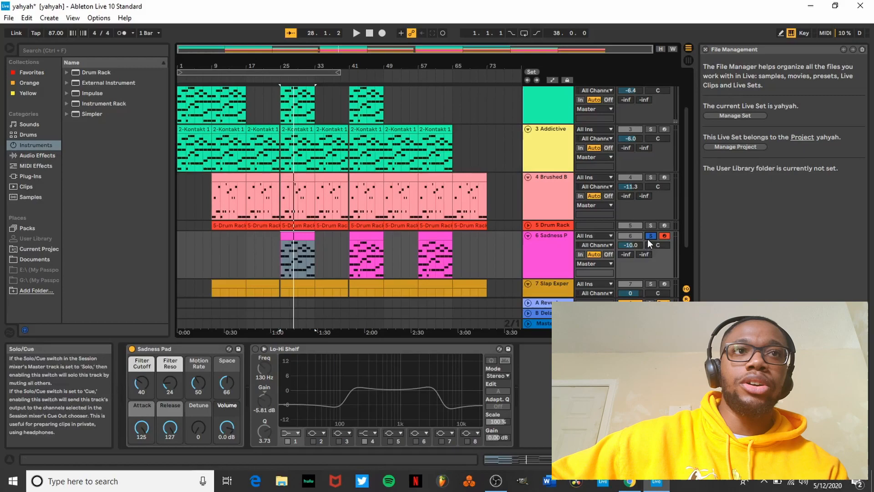
pyautogui.click(648, 239)
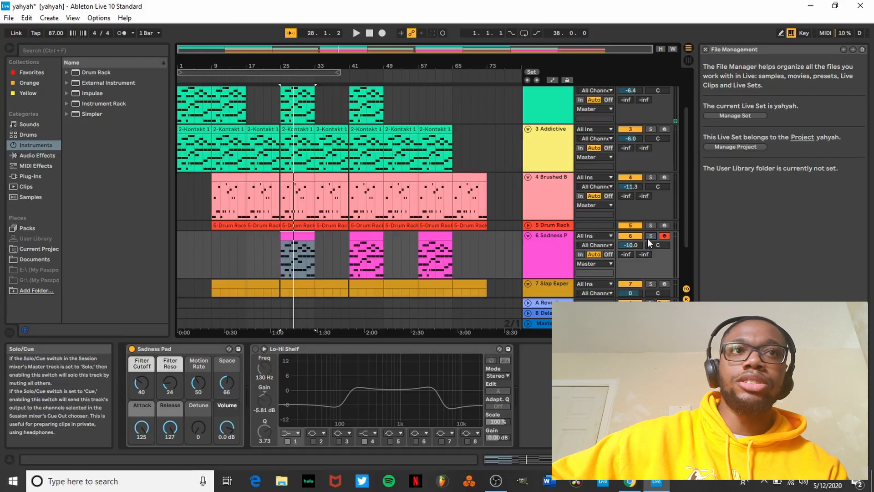
# Turn Lo-Hi Shelf back on, replay the soloed 6 Sadness P pad from bar 25 with the effect and unsolo the track.
pyautogui.click(255, 349)
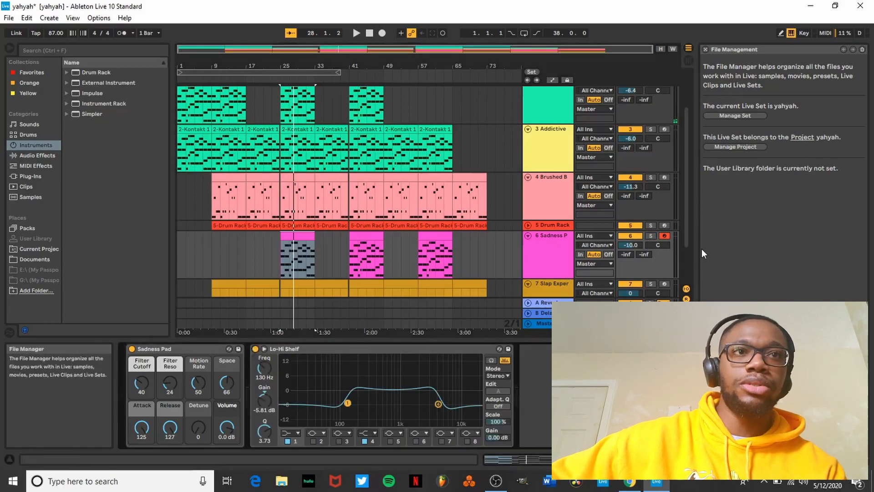
pyautogui.press('Down')
pyautogui.click(652, 236)
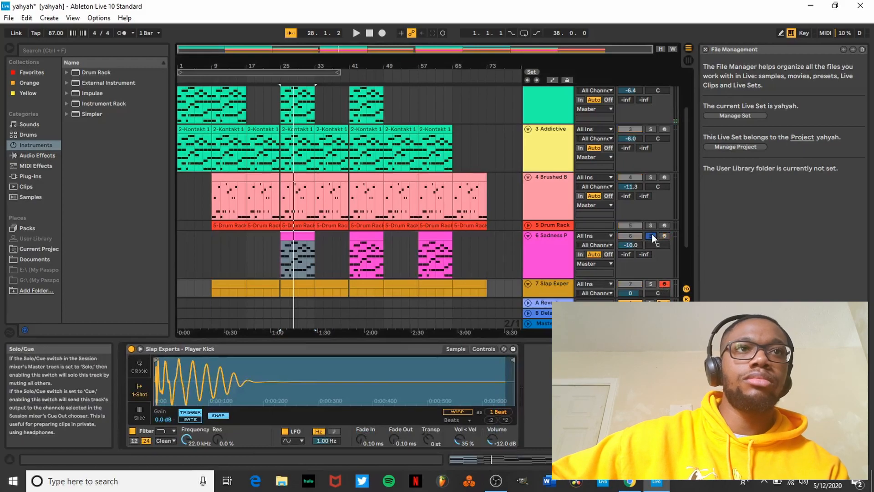
pyautogui.press('space')
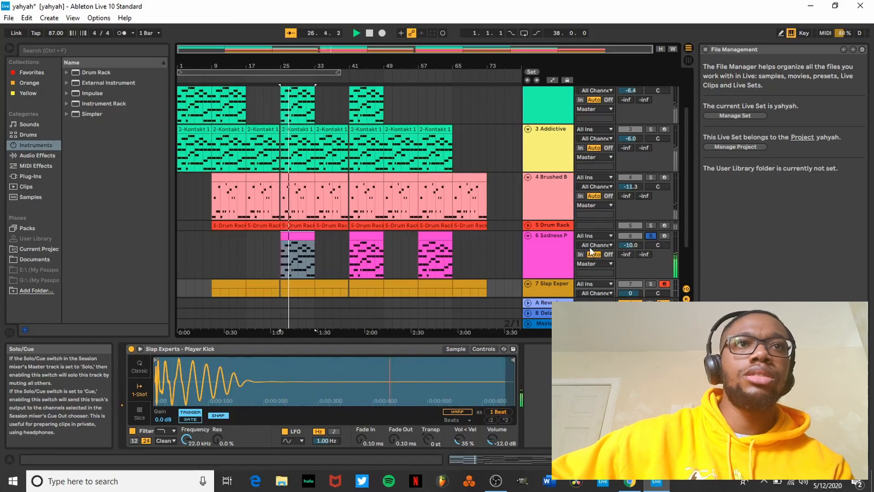
pyautogui.click(567, 247)
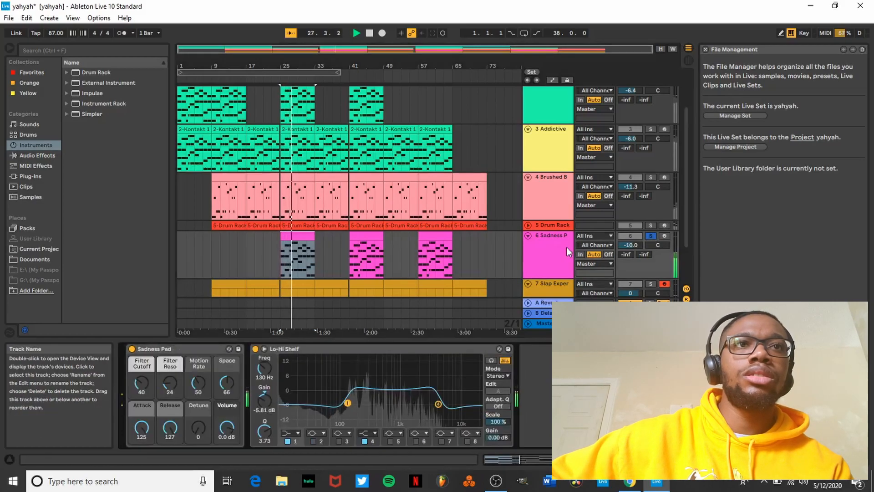
pyautogui.press('space')
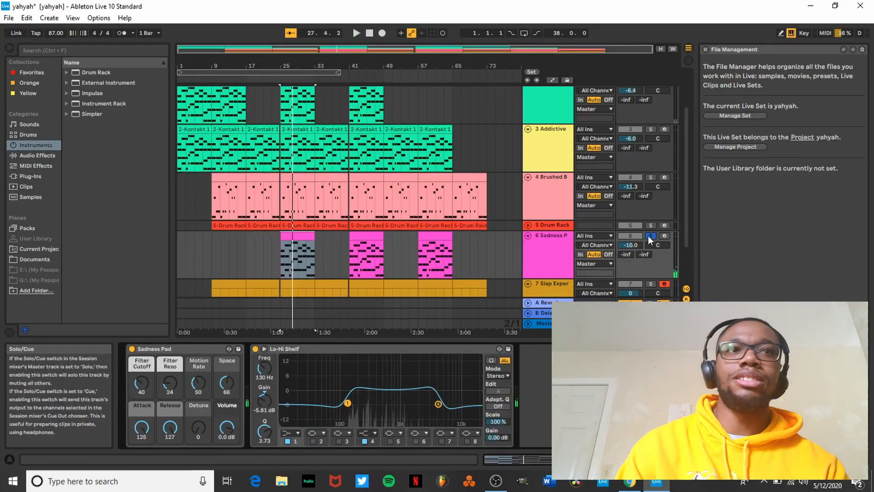
pyautogui.click(650, 236)
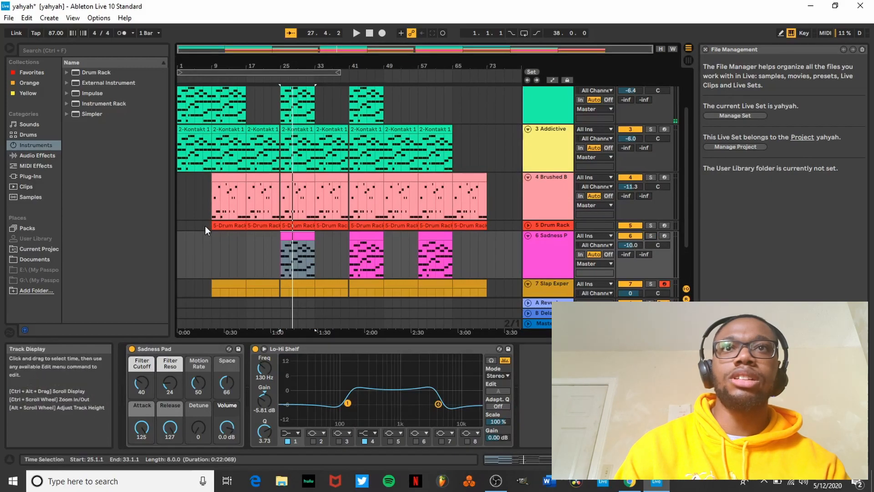
# Play the full beat with all tracks from the 1 Kontakt clip at bar 9, and again from the clip at bar 25.
pyautogui.scroll(3, 205, 226)
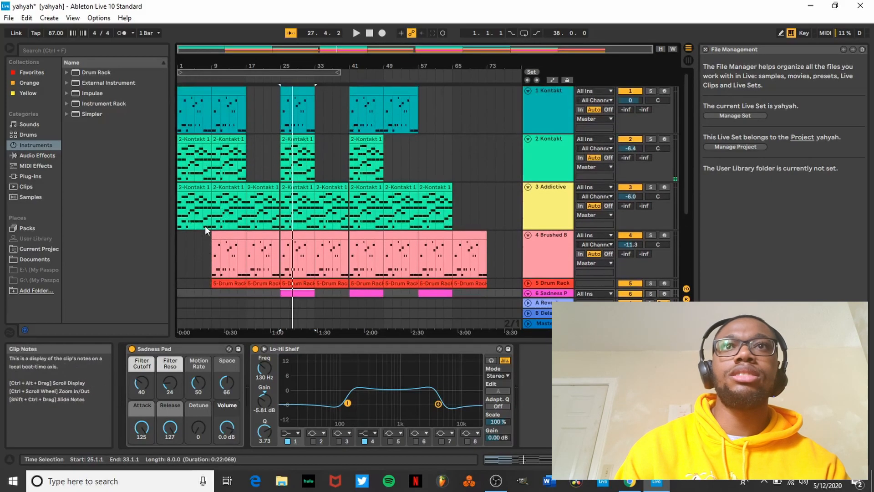
pyautogui.click(225, 89)
pyautogui.press('space')
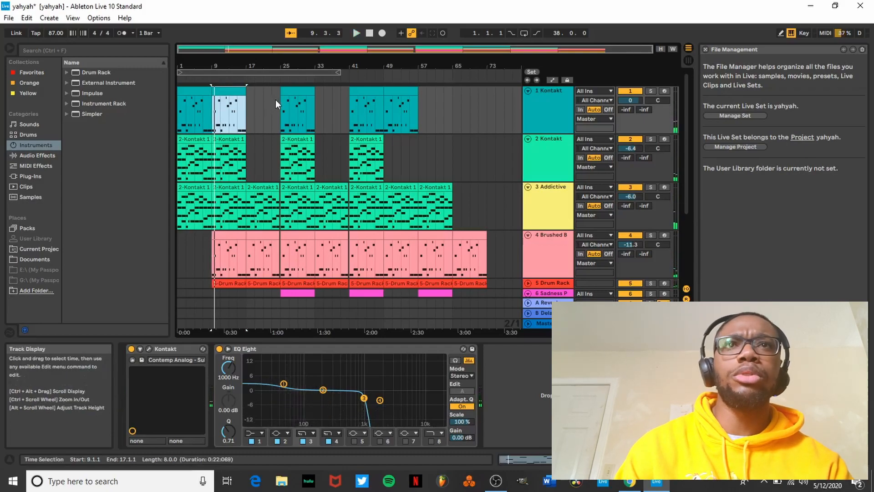
pyautogui.click(286, 91)
pyautogui.press('space')
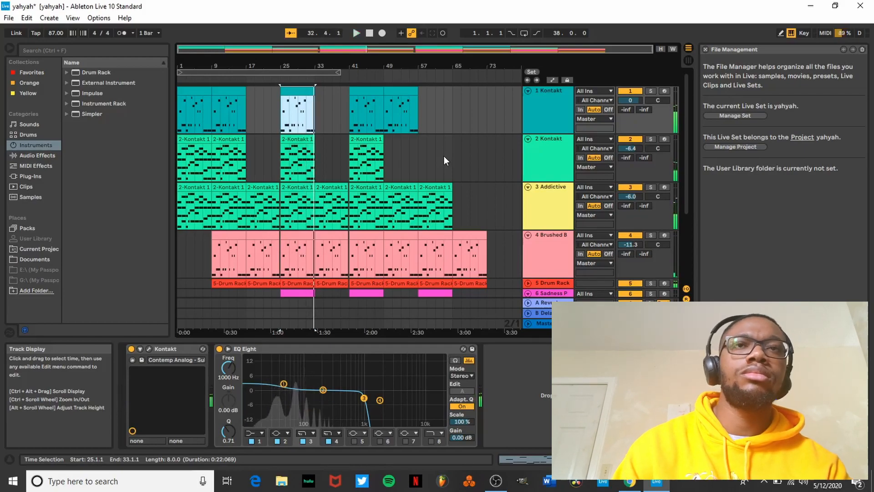
# Try the beat from bar 25 at a tempo of 97 BPM and return the tempo to 87 BPM.
pyautogui.scroll(-3, 444, 156)
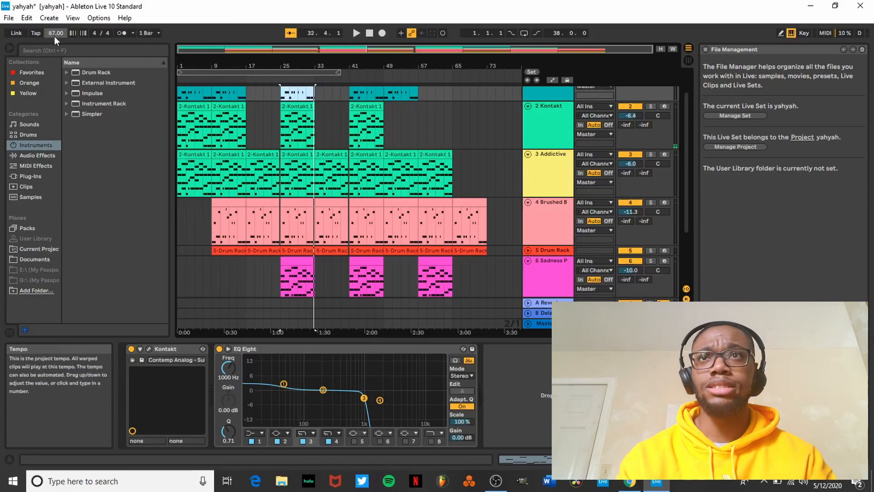
pyautogui.moveTo(56, 34); pyautogui.dragTo(55, 31)
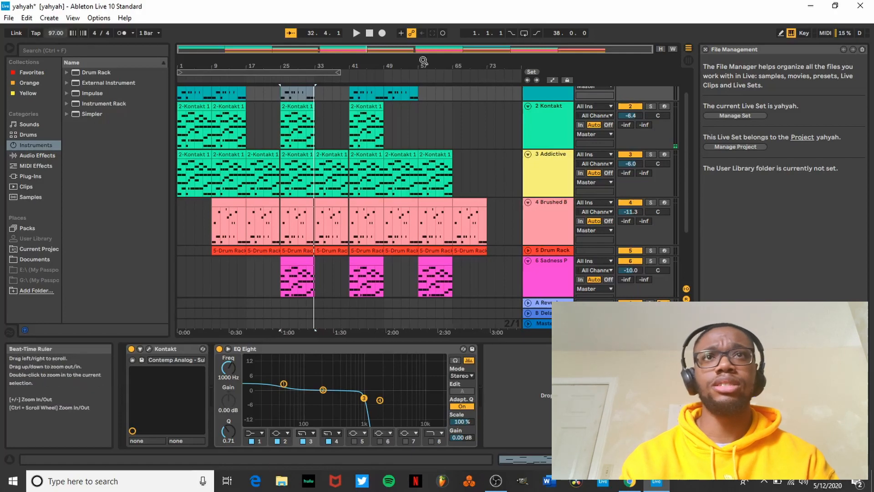
pyautogui.click(357, 33)
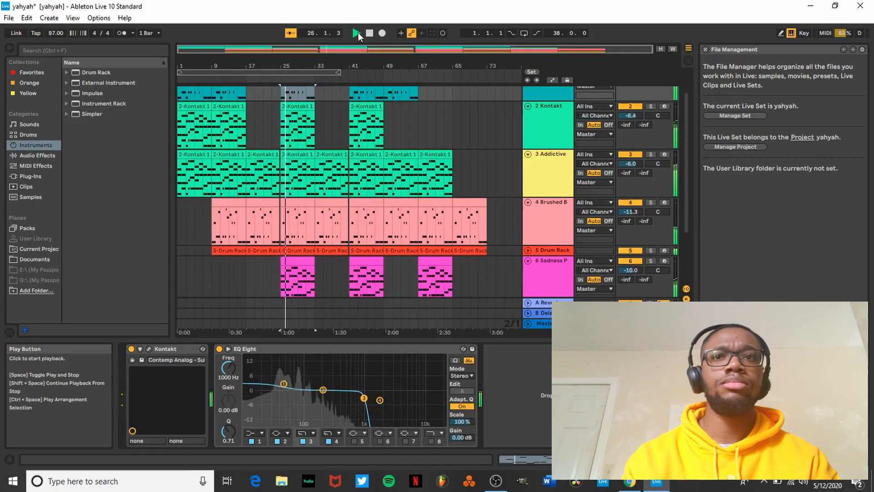
pyautogui.click(372, 34)
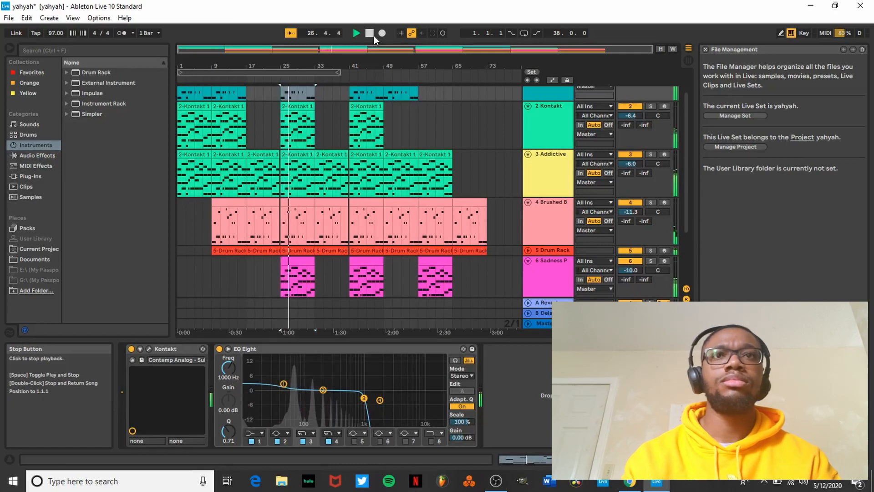
pyautogui.moveTo(51, 35); pyautogui.dragTo(51, 50)
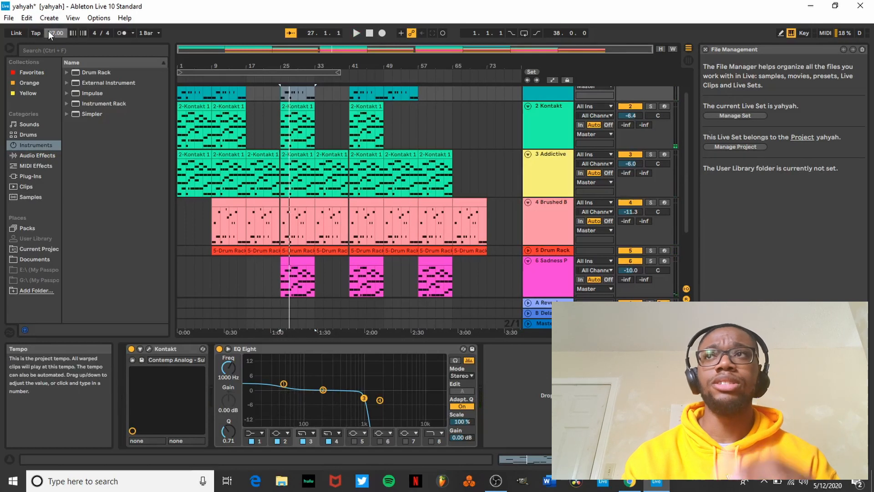